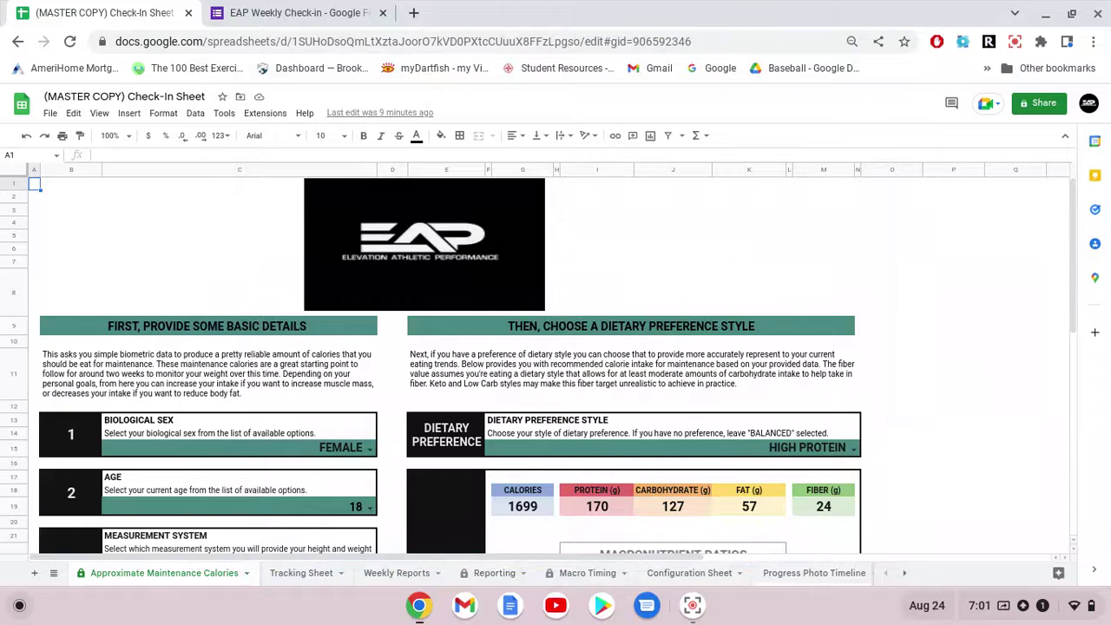
- View the sheet in full screen and review the basic details fields from biological sex through activity level
{"action": "key", "text": "F11"}
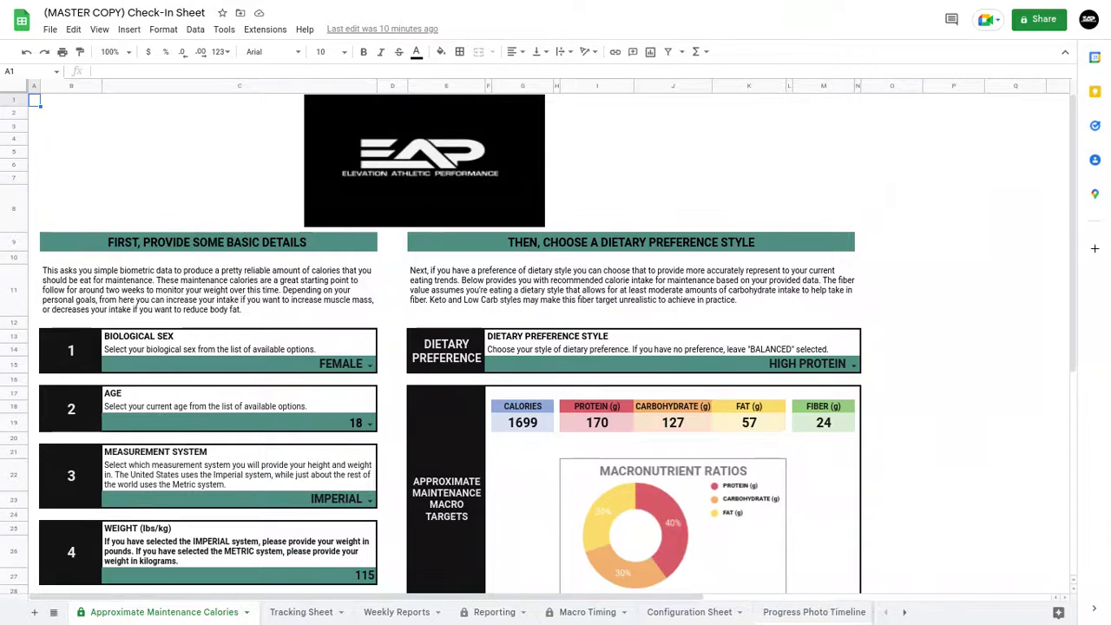
{"action": "mouse_move", "coordinate": [136, 622]}
{"action": "scroll", "coordinate": [387, 489], "scroll_direction": "down", "scroll_amount": 2}
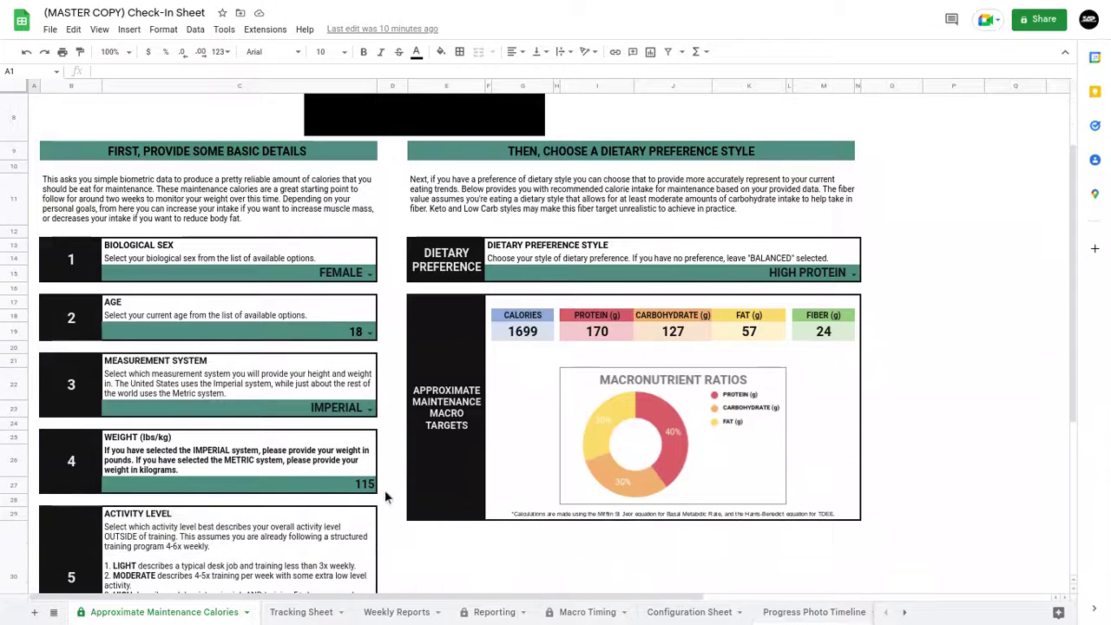
{"action": "scroll", "coordinate": [385, 489], "scroll_direction": "down", "scroll_amount": 1}
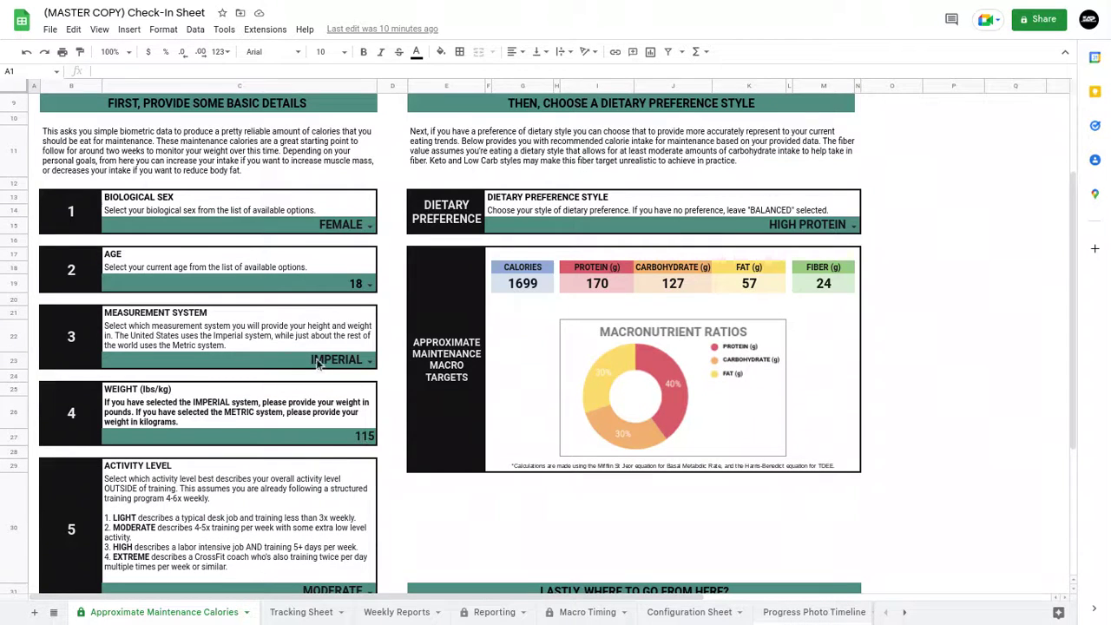
{"action": "scroll", "coordinate": [295, 390], "scroll_direction": "down", "scroll_amount": 1}
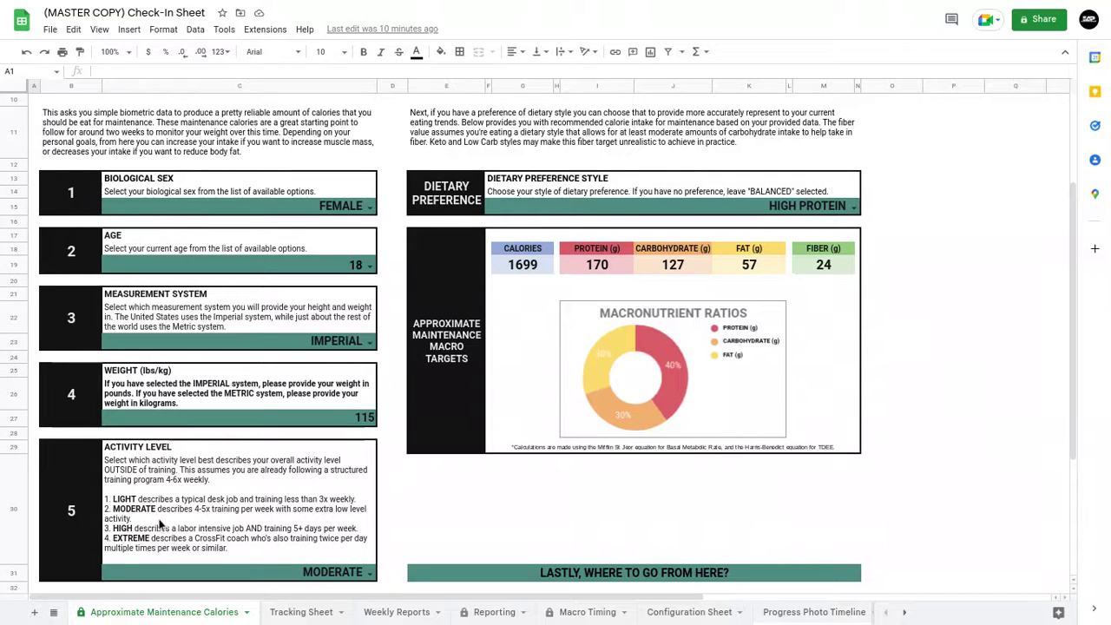
{"action": "scroll", "coordinate": [986, 420], "scroll_direction": "up", "scroll_amount": 2}
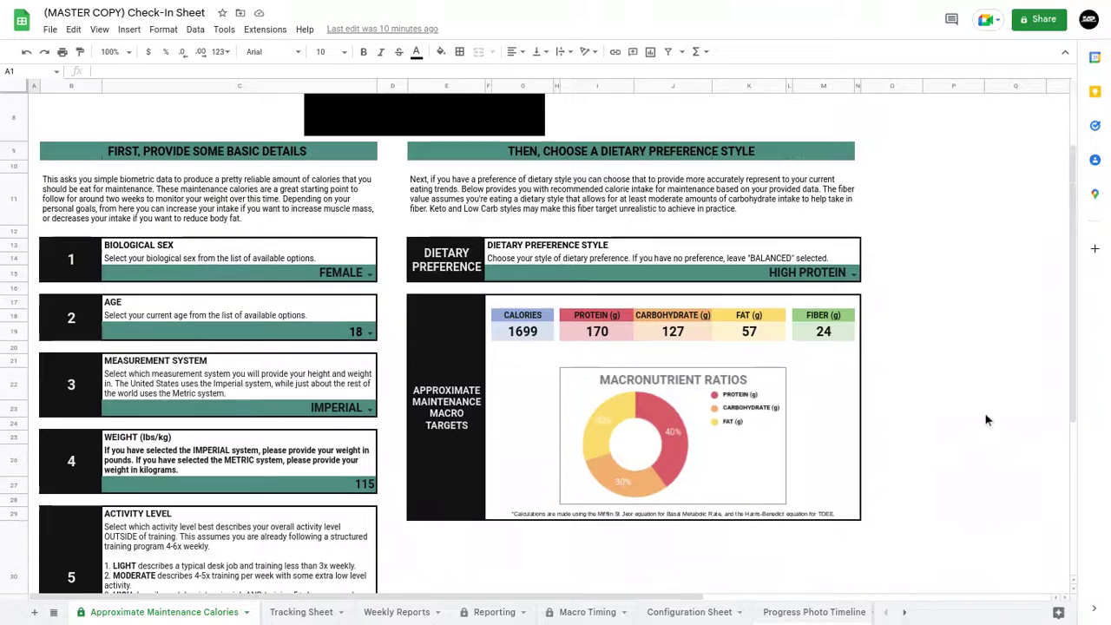
- Try the BALANCED dietary preference style, return it to HIGH PROTEIN, and compare the macro targets and ratio chart
{"action": "left_click", "coordinate": [852, 275]}
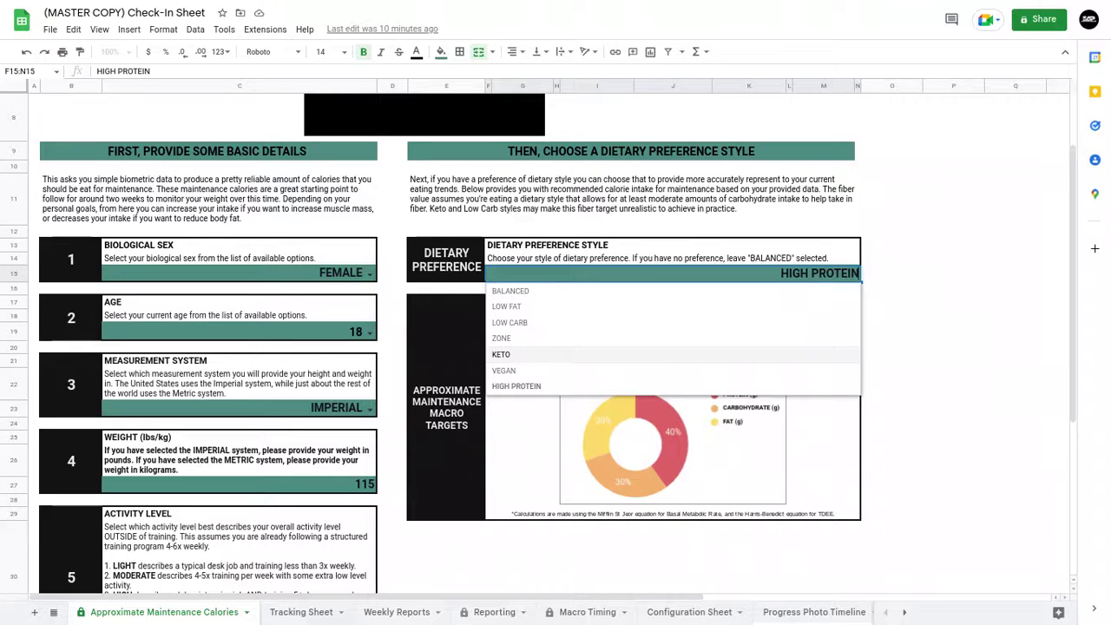
{"action": "left_click", "coordinate": [537, 291]}
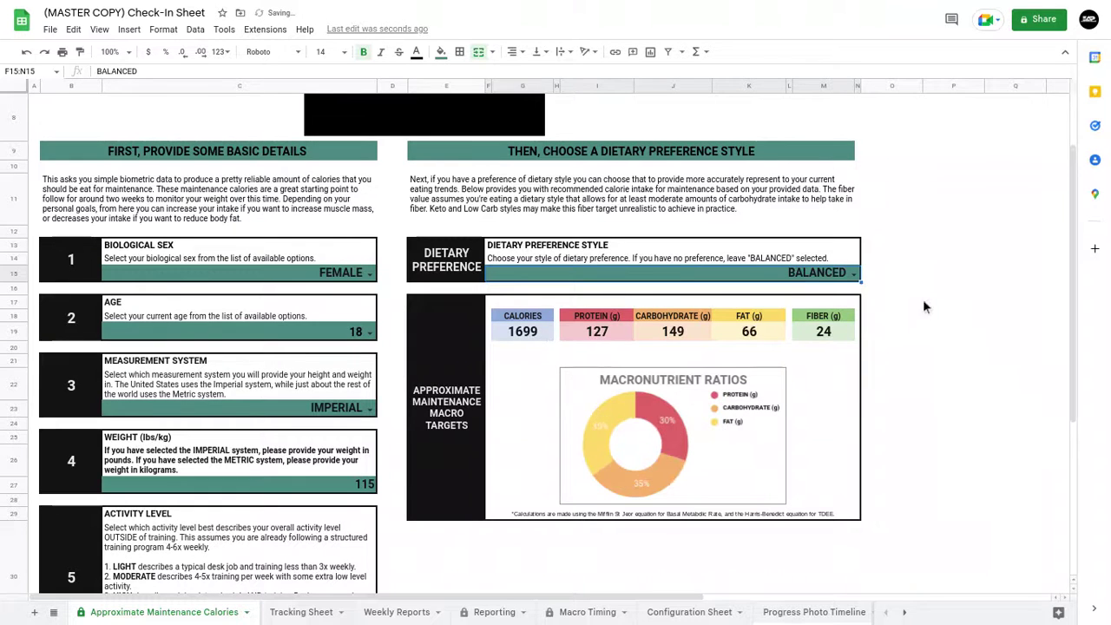
{"action": "left_click", "coordinate": [854, 273]}
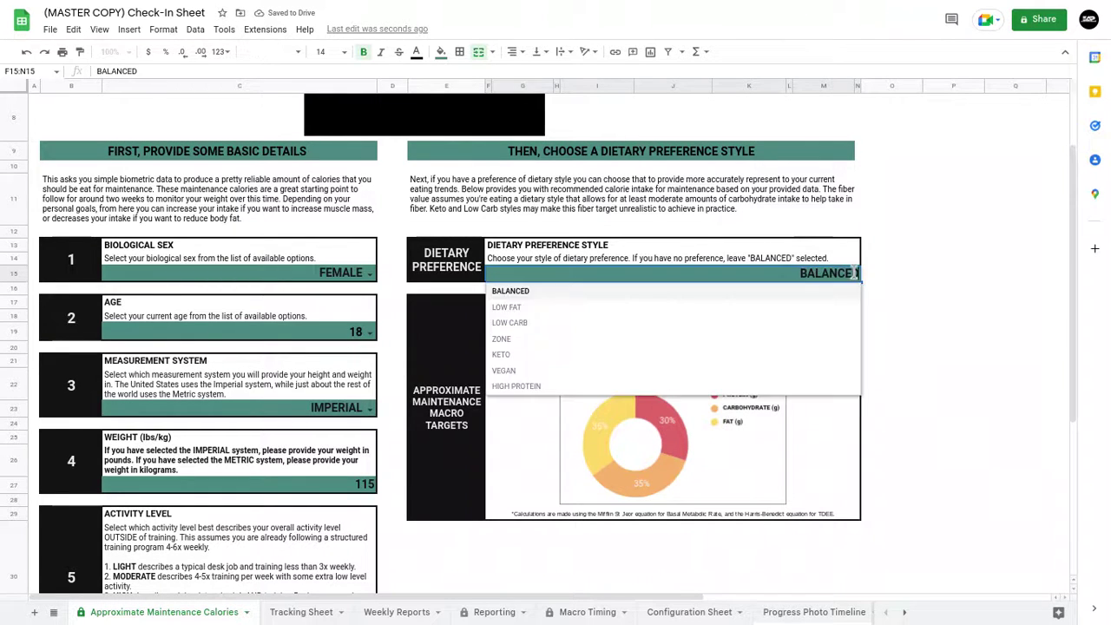
{"action": "left_click", "coordinate": [641, 387]}
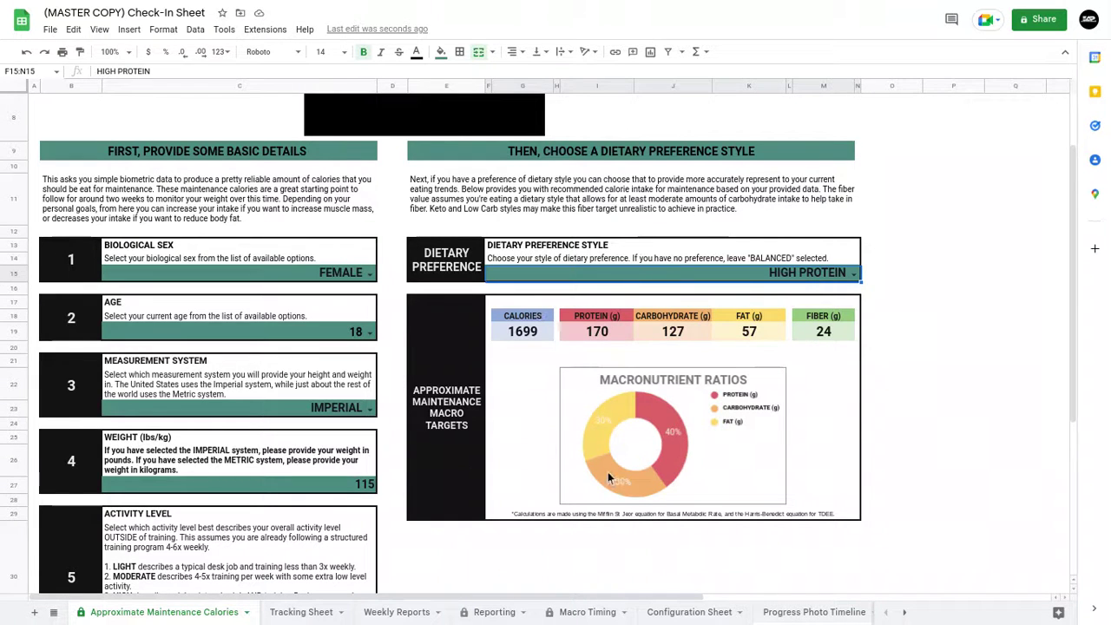
{"action": "scroll", "coordinate": [667, 377], "scroll_direction": "down", "scroll_amount": 1}
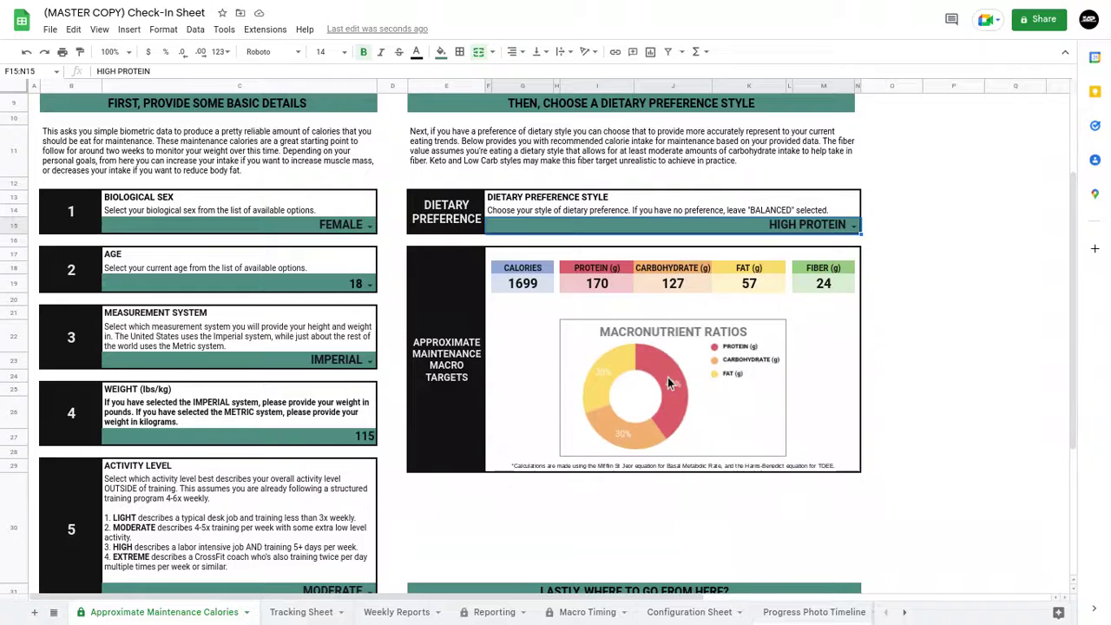
{"action": "scroll", "coordinate": [668, 376], "scroll_direction": "up", "scroll_amount": 2}
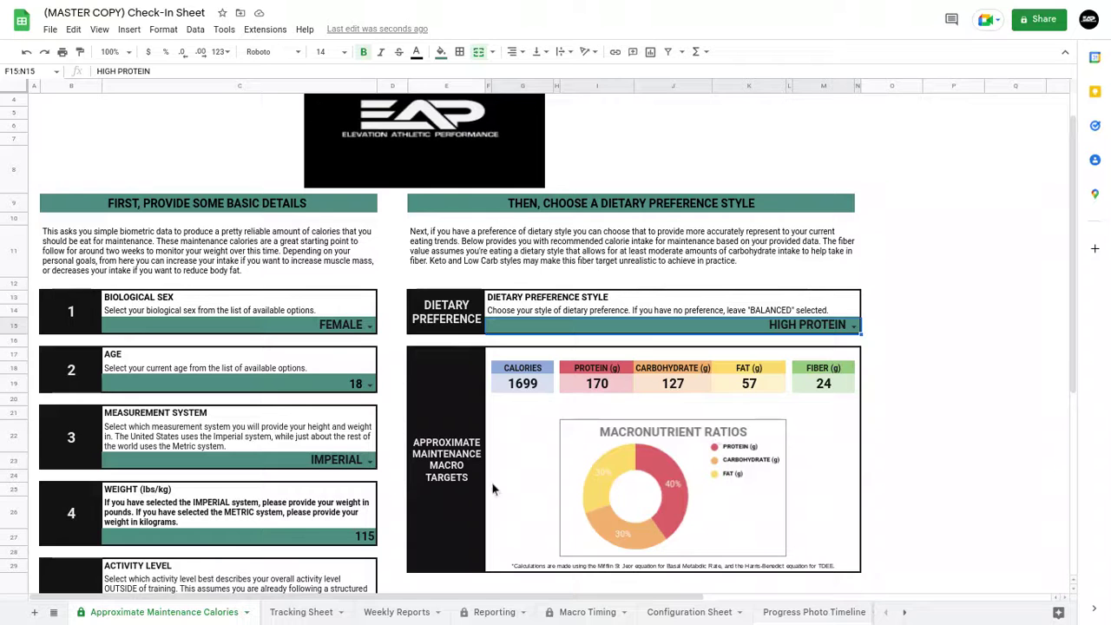
- Open the Tracking Sheet and inspect the date, weight and calories cells in the daily tracking table
{"action": "left_click", "coordinate": [304, 613]}
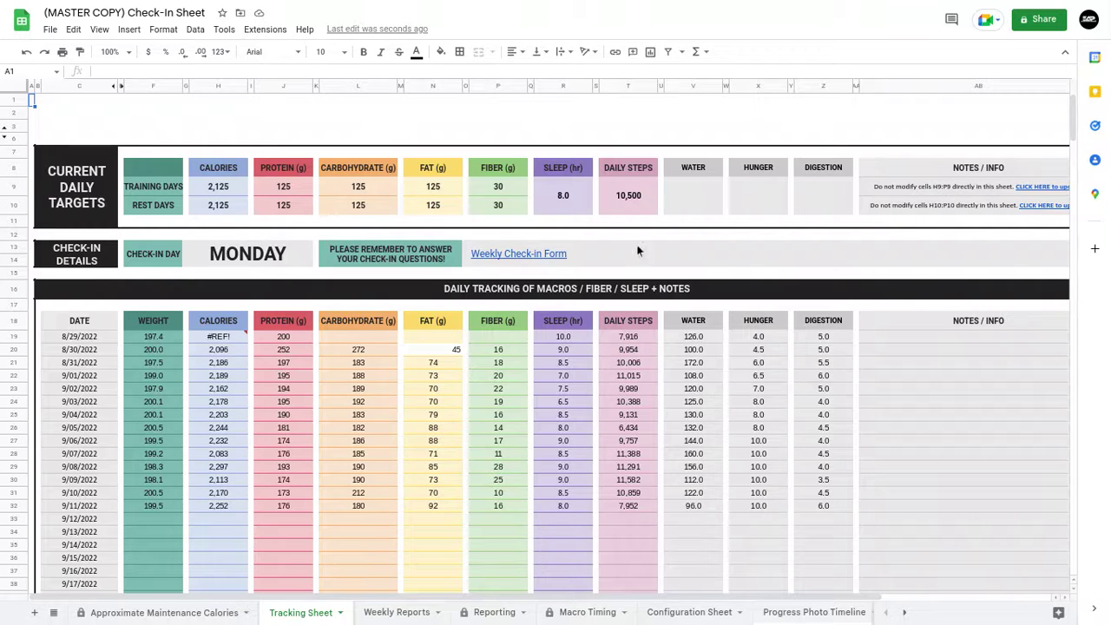
{"action": "mouse_move", "coordinate": [860, 245]}
{"action": "left_click", "coordinate": [85, 336]}
{"action": "double_click", "coordinate": [85, 335]}
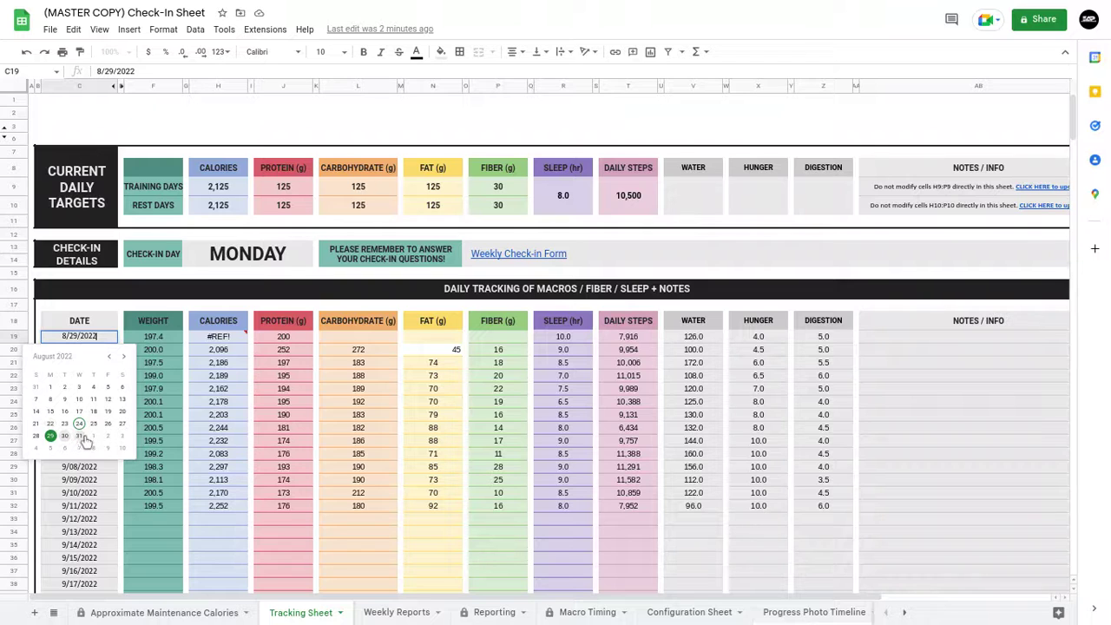
{"action": "left_click", "coordinate": [106, 324]}
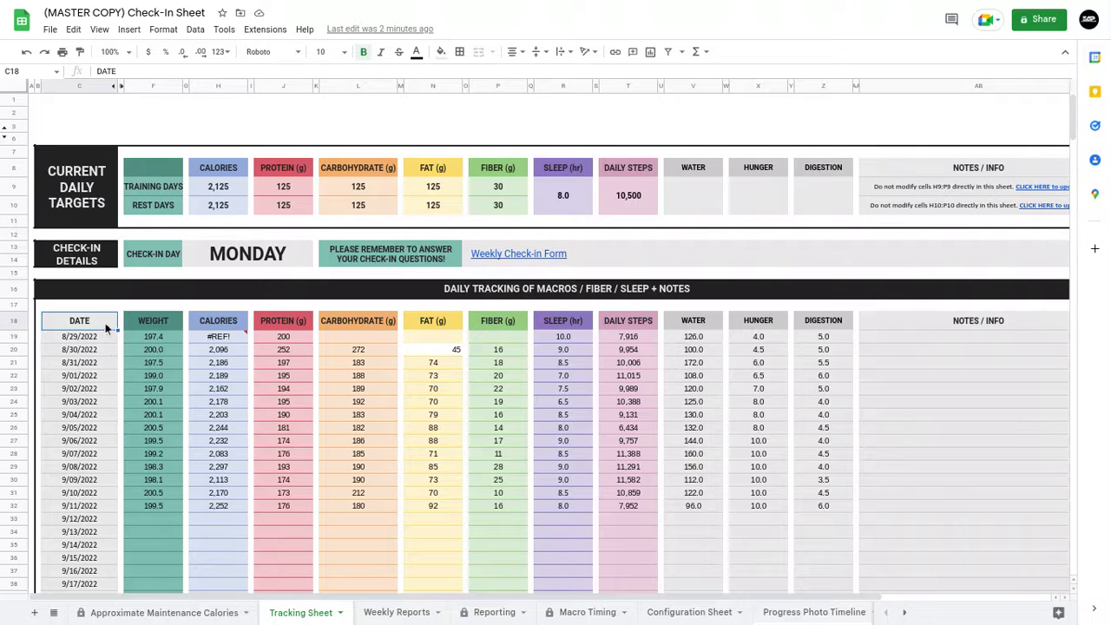
{"action": "double_click", "coordinate": [154, 351]}
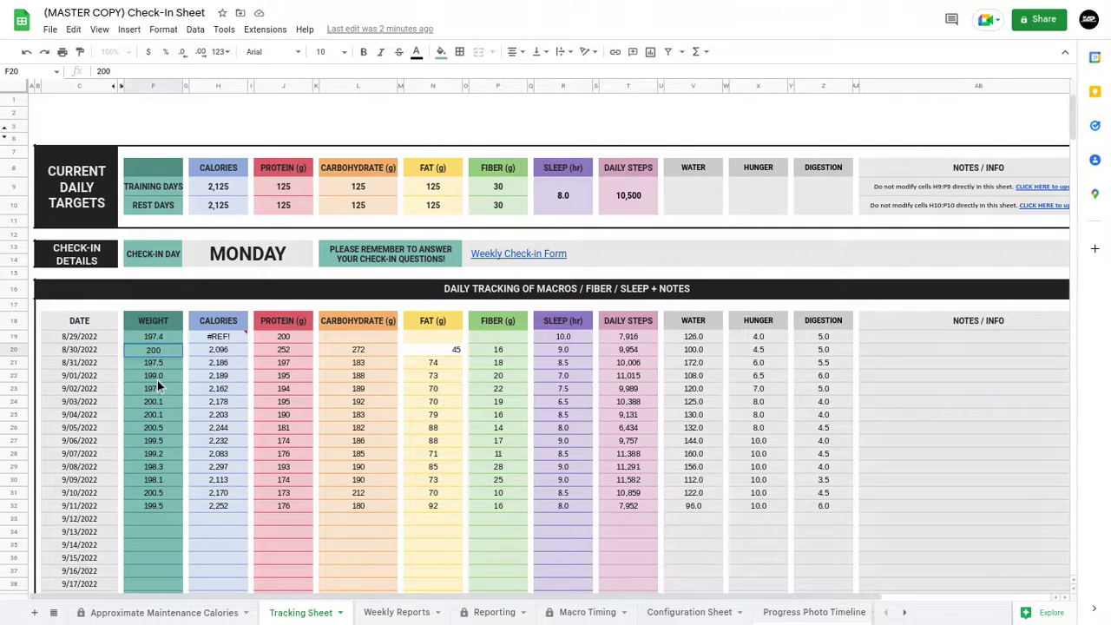
{"action": "left_click", "coordinate": [163, 377]}
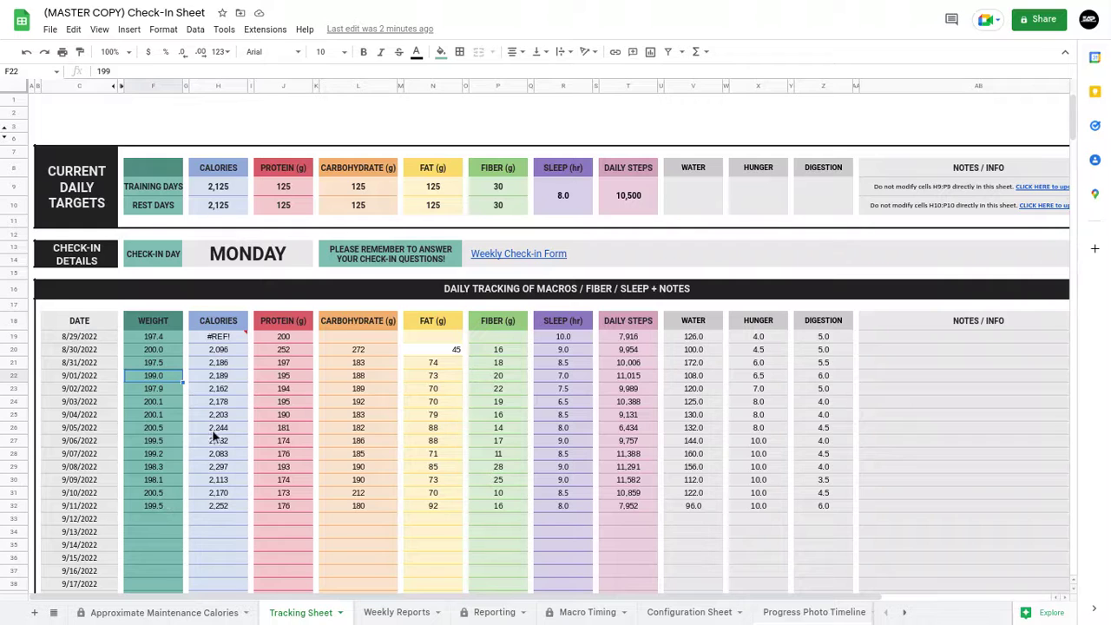
{"action": "left_click", "coordinate": [227, 379]}
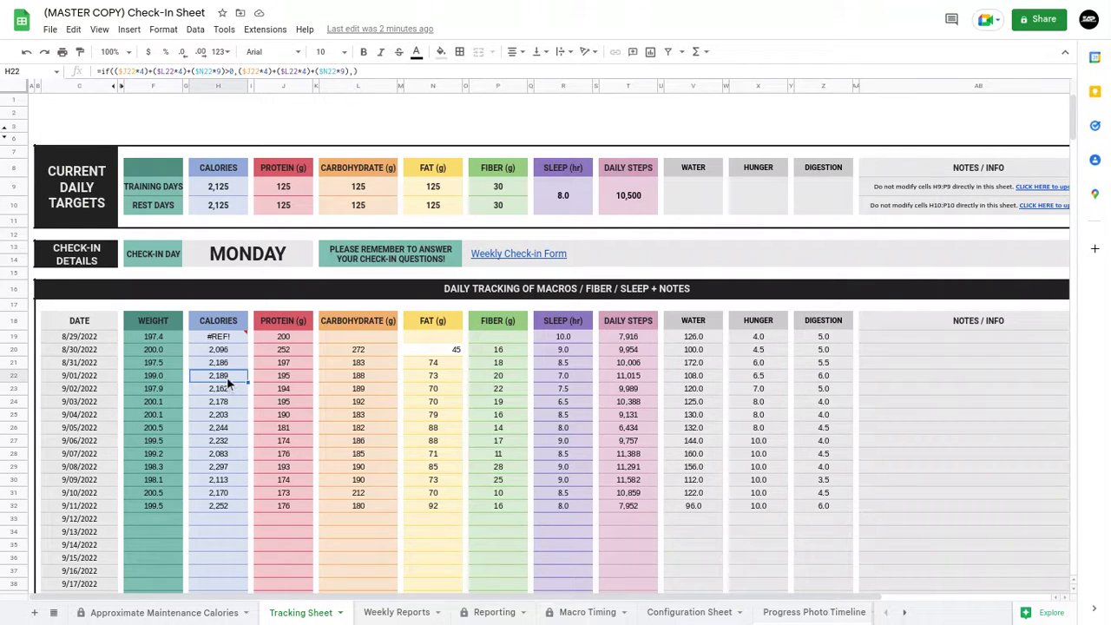
- Set the protein for 9/01/2022 to 243 g in the daily tracking table
{"action": "left_click", "coordinate": [290, 379]}
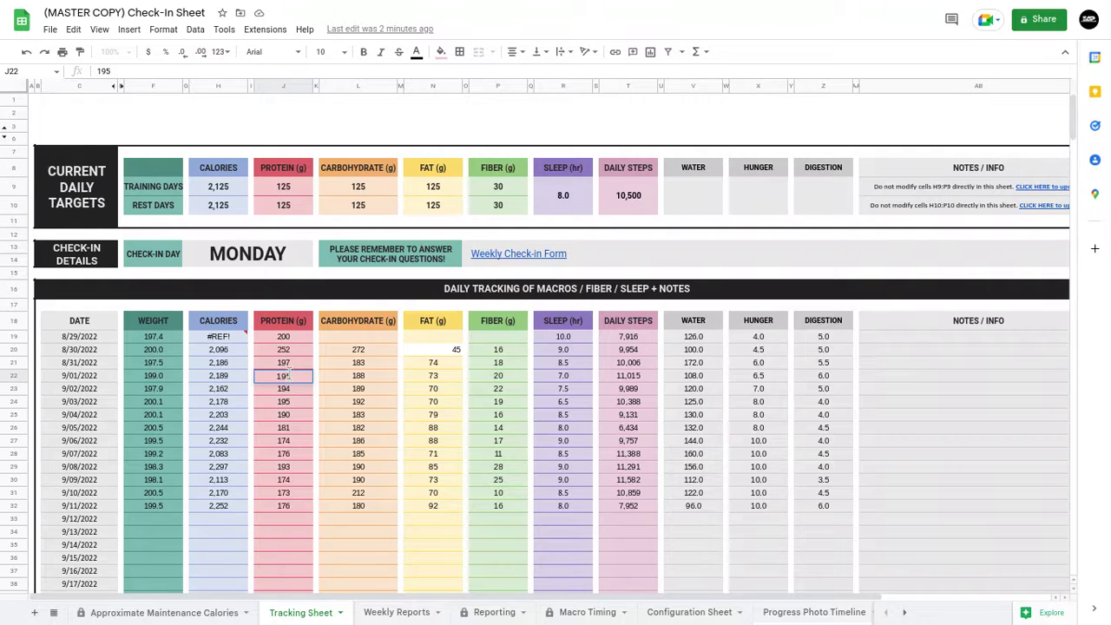
{"action": "key", "text": "BackSpace"}
{"action": "type", "text": "2543"}
{"action": "key", "text": "BackSpace"}
{"action": "key", "text": "BackSpace"}
{"action": "key", "text": "BackSpace"}
{"action": "type", "text": "43"}
- Set the carbohydrate for 9/01/2022 to 200 g in the daily tracking table
{"action": "left_click", "coordinate": [386, 370]}
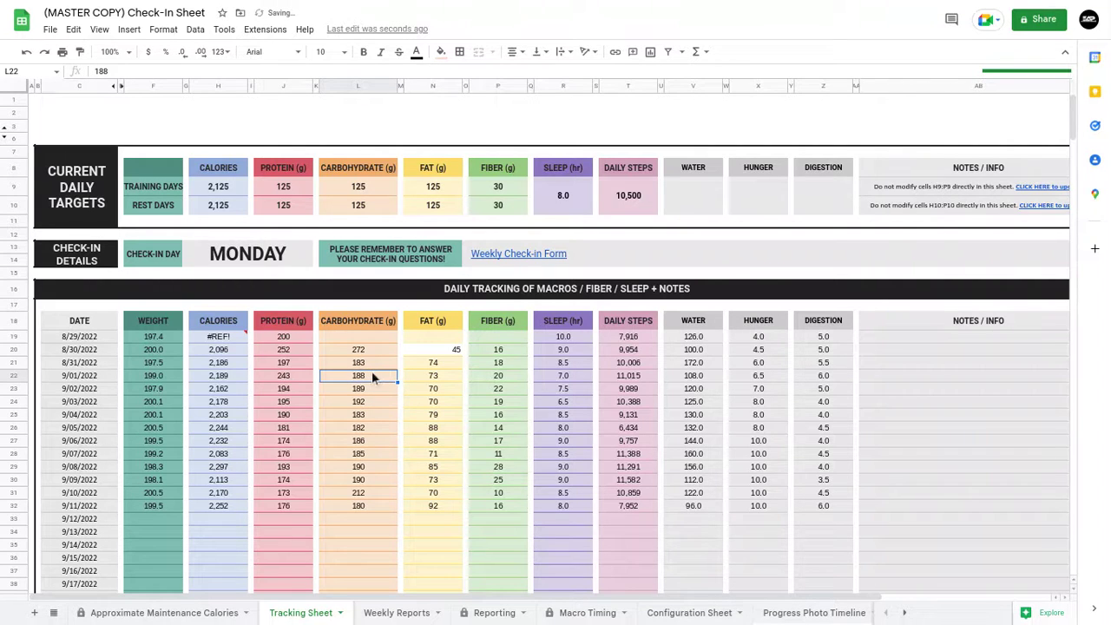
{"action": "double_click", "coordinate": [371, 373]}
{"action": "key", "text": "BackSpace"}
{"action": "key", "text": "BackSpace"}
{"action": "key", "text": "BackSpace"}
{"action": "type", "text": "200"}
{"action": "key", "text": "Tab"}
{"action": "key", "text": "Tab"}
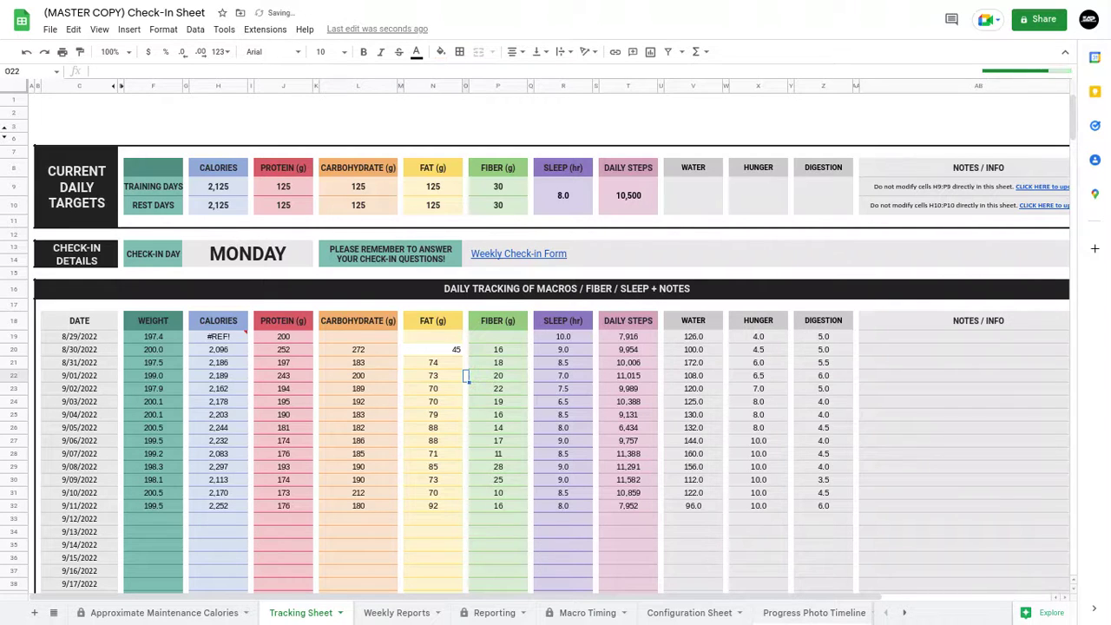
- Set the fat for 9/01/2022 to 65 g in the daily tracking table
{"action": "left_click", "coordinate": [446, 375]}
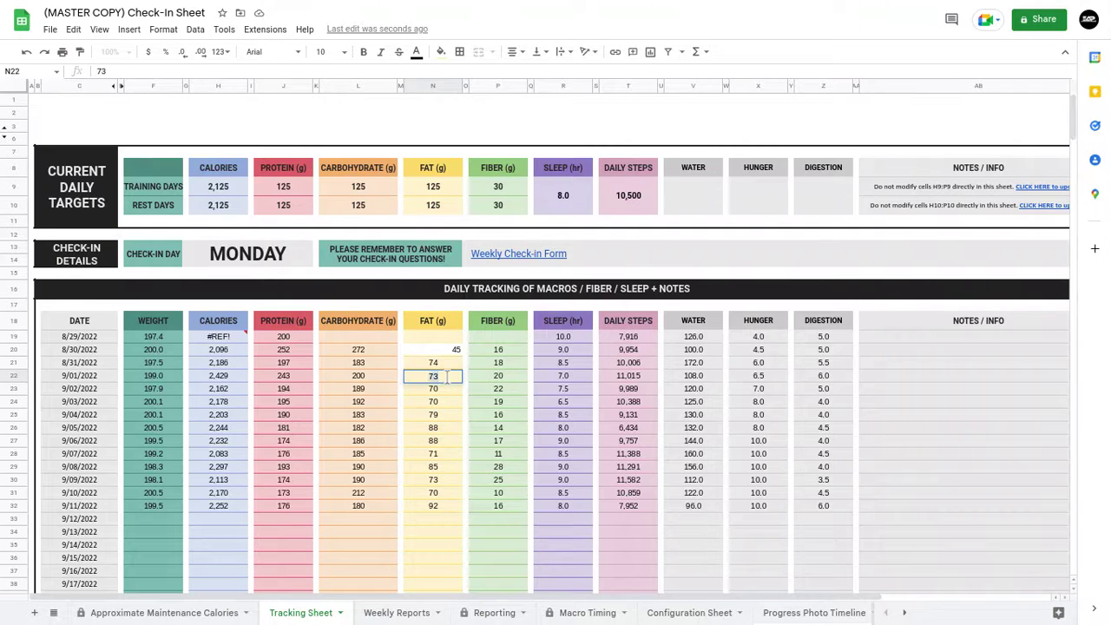
{"action": "type", "text": "65"}
{"action": "key", "text": "Tab"}
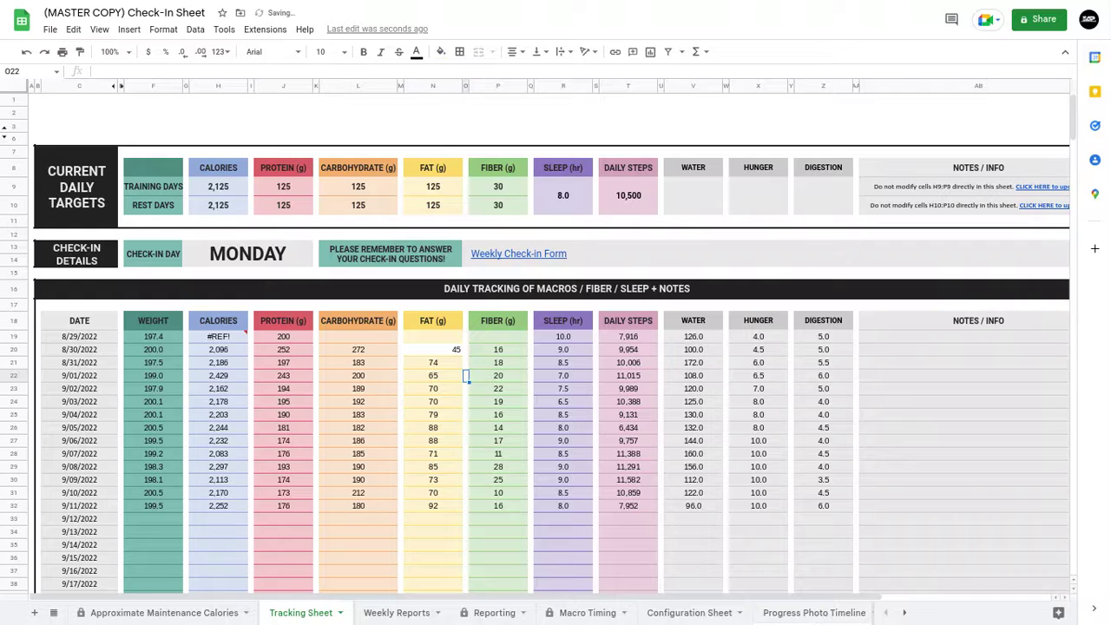
{"action": "key", "text": "Tab"}
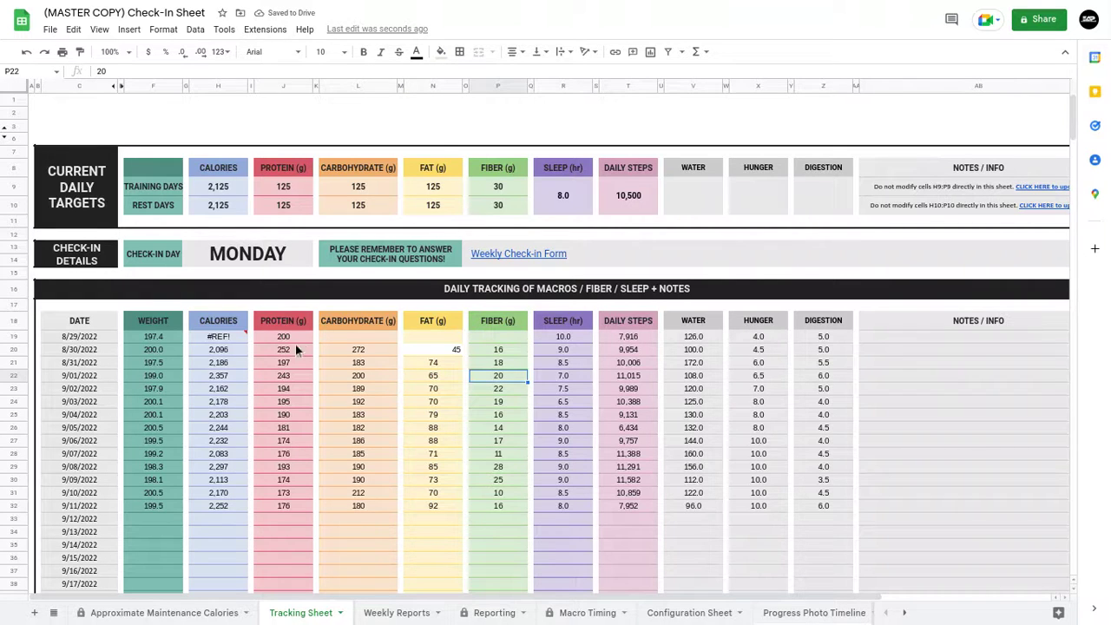
{"action": "right_click", "coordinate": [217, 385]}
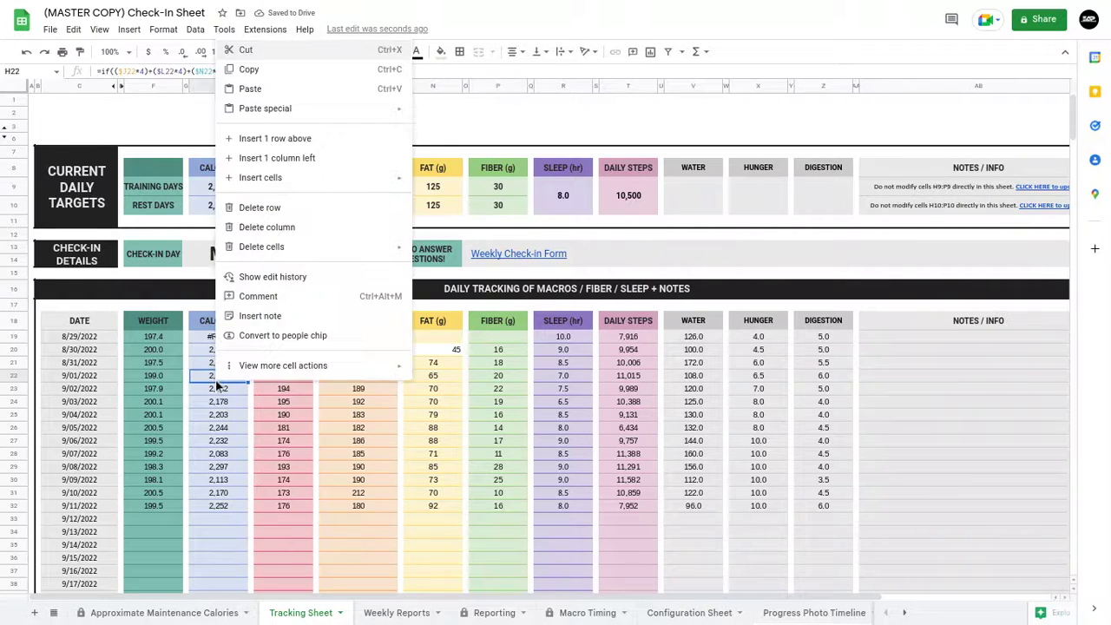
{"action": "left_click", "coordinate": [944, 506]}
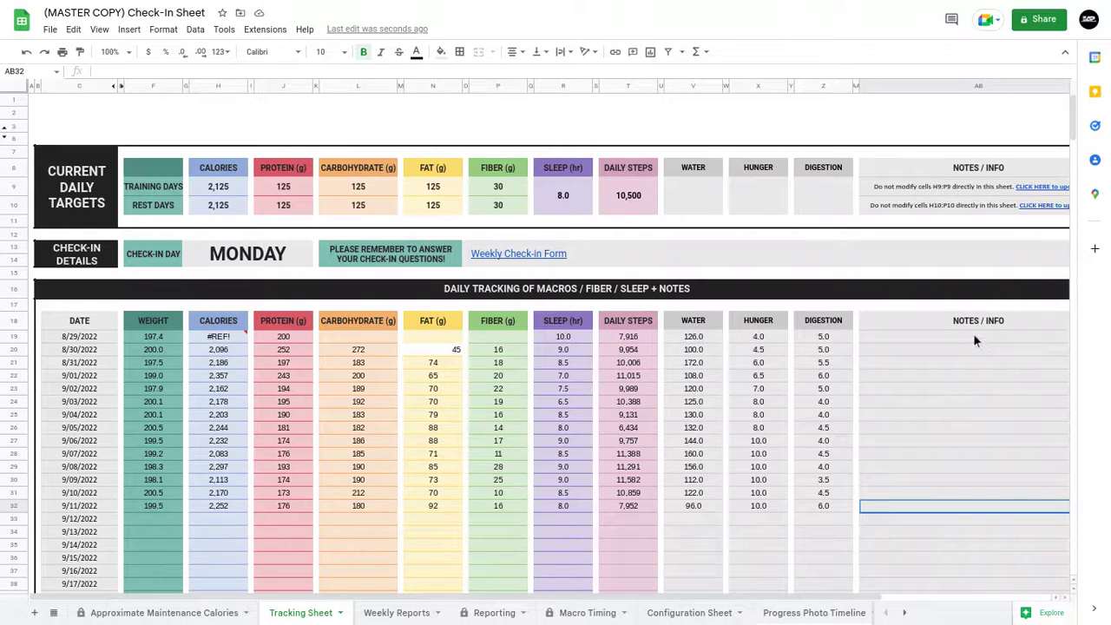
- Open the Weekly Reports sheet and review the client goals, weekly averages, body measurements and progress photo sections
{"action": "left_click", "coordinate": [398, 613]}
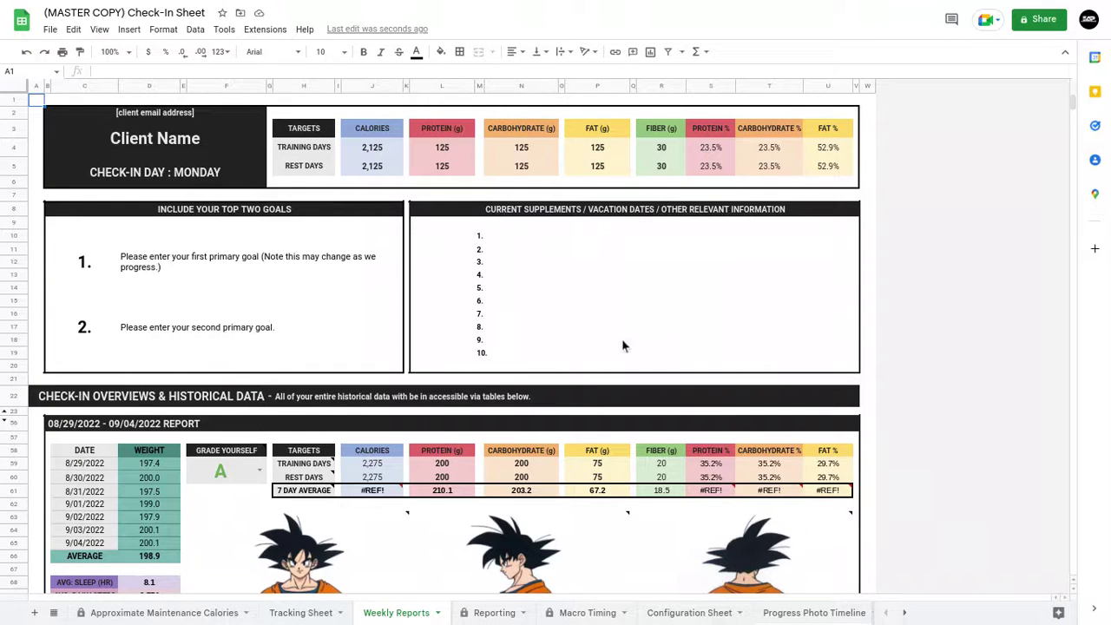
{"action": "scroll", "coordinate": [622, 340], "scroll_direction": "down", "scroll_amount": 1}
{"action": "scroll", "coordinate": [621, 346], "scroll_direction": "down", "scroll_amount": 5}
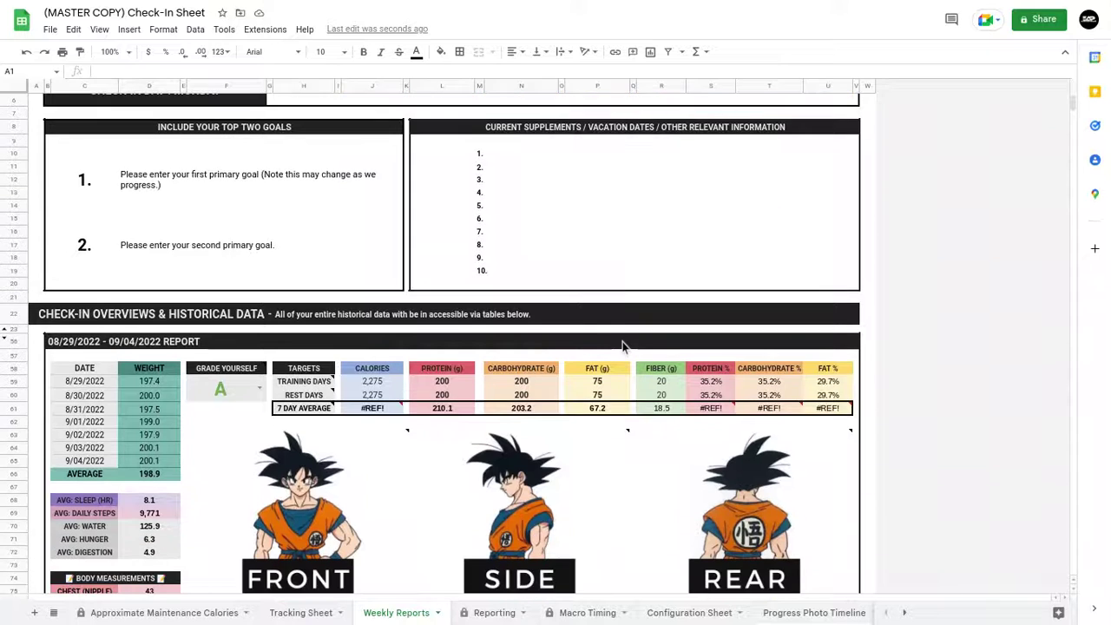
{"action": "scroll", "coordinate": [622, 347], "scroll_direction": "down", "scroll_amount": 1}
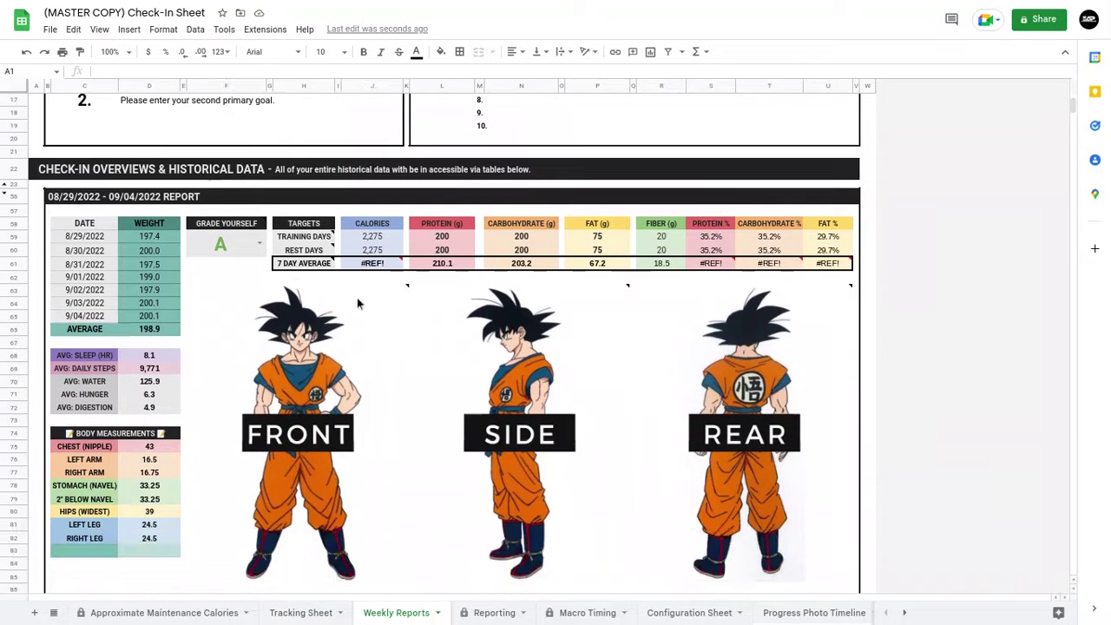
{"action": "mouse_move", "coordinate": [231, 382]}
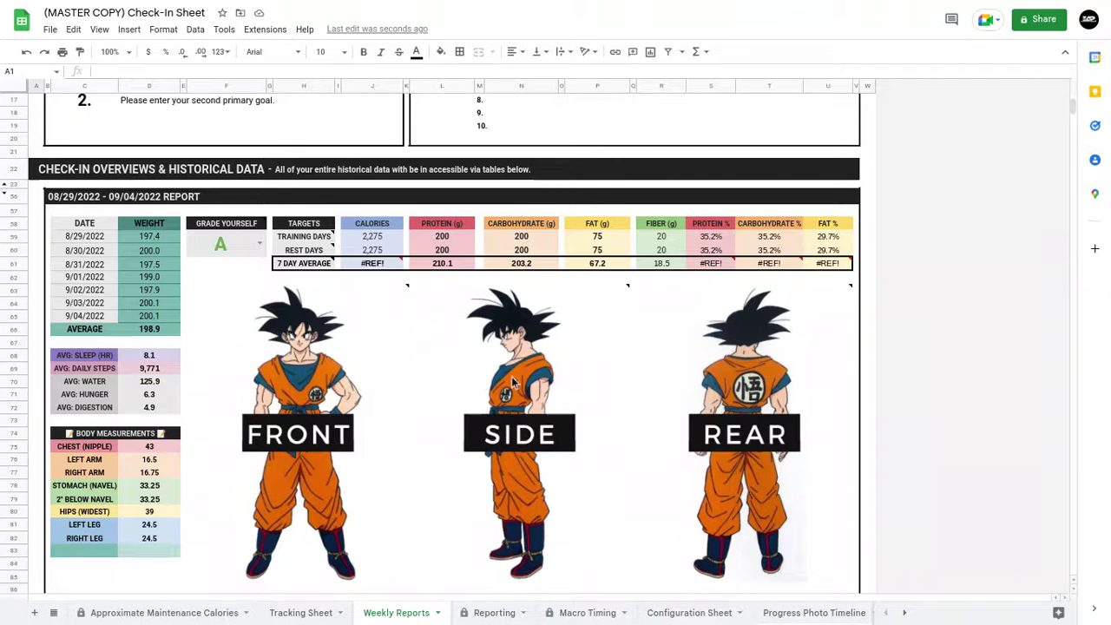
{"action": "scroll", "coordinate": [707, 386], "scroll_direction": "down", "scroll_amount": 3}
{"action": "scroll", "coordinate": [707, 385], "scroll_direction": "down", "scroll_amount": 5}
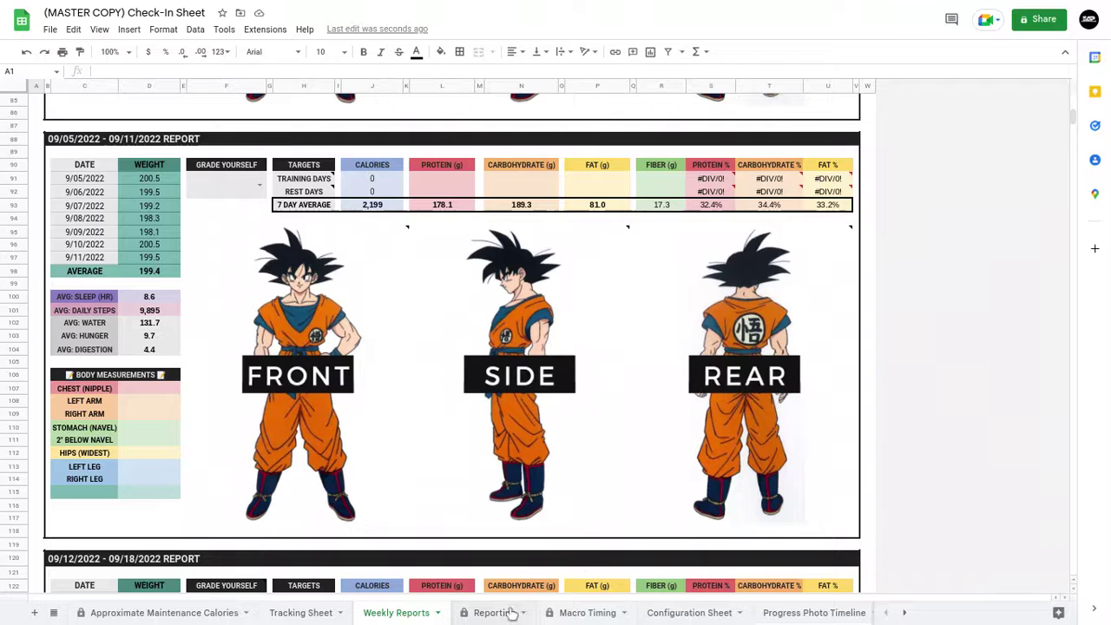
- Open the Reporting sheet and review the body weight, calories, macronutrients and nightly sleep charts
{"action": "left_click", "coordinate": [500, 612]}
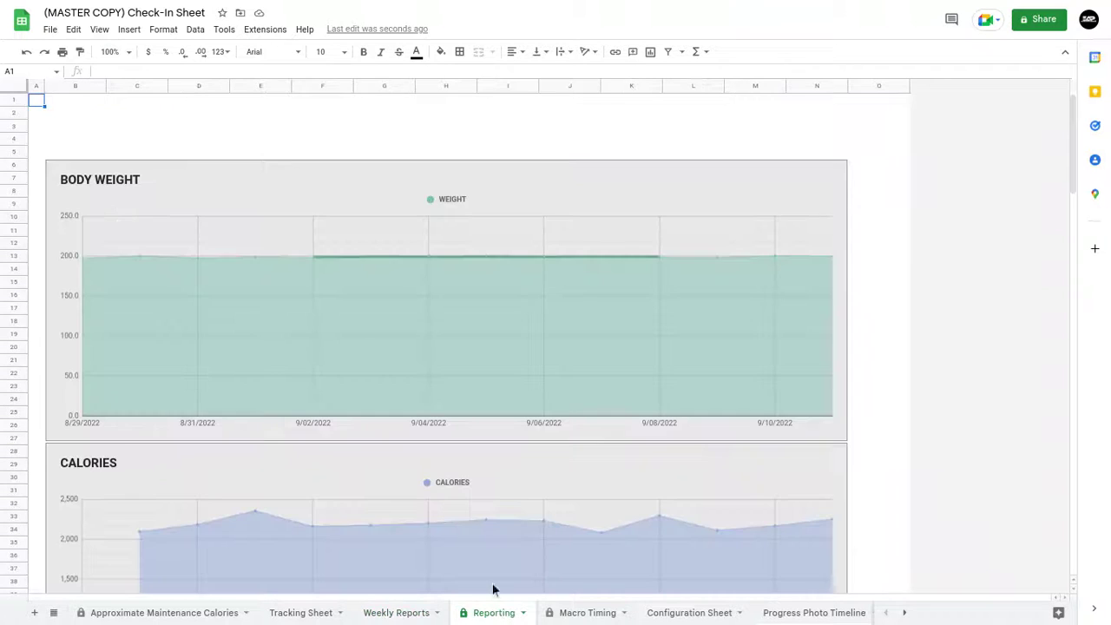
{"action": "scroll", "coordinate": [324, 263], "scroll_direction": "down", "scroll_amount": 1}
{"action": "scroll", "coordinate": [324, 266], "scroll_direction": "down", "scroll_amount": 5}
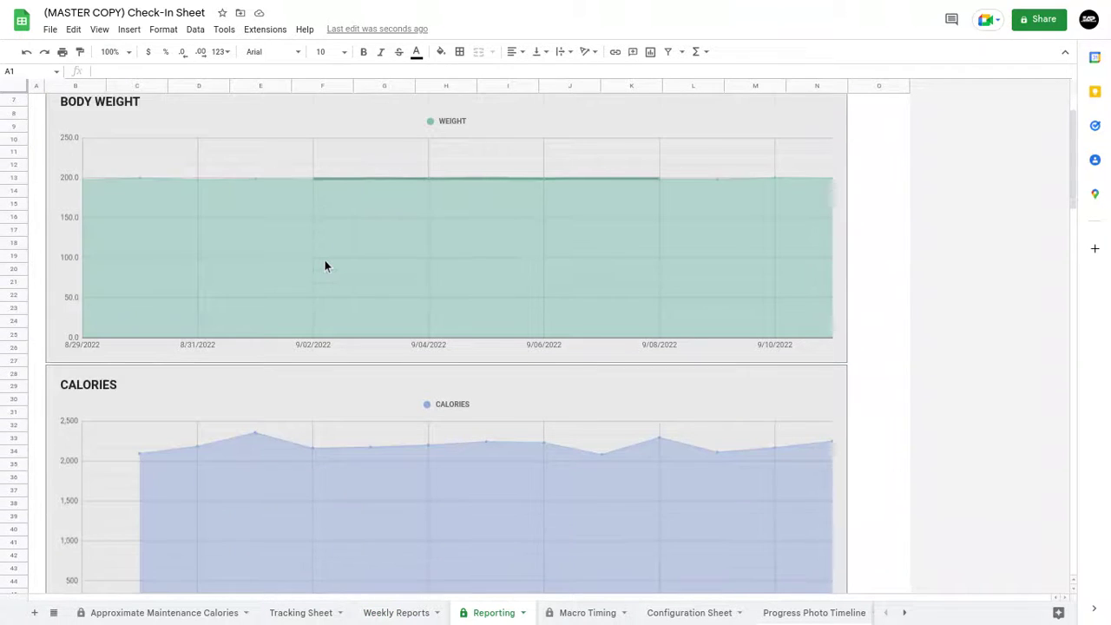
{"action": "scroll", "coordinate": [325, 265], "scroll_direction": "down", "scroll_amount": 5}
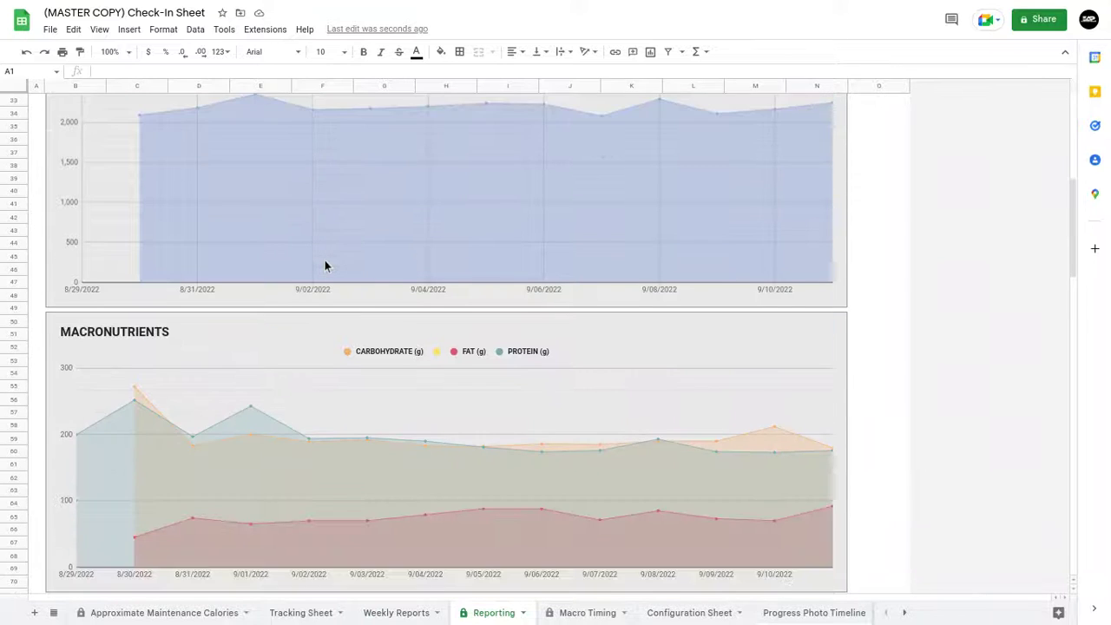
{"action": "scroll", "coordinate": [325, 266], "scroll_direction": "down", "scroll_amount": 3}
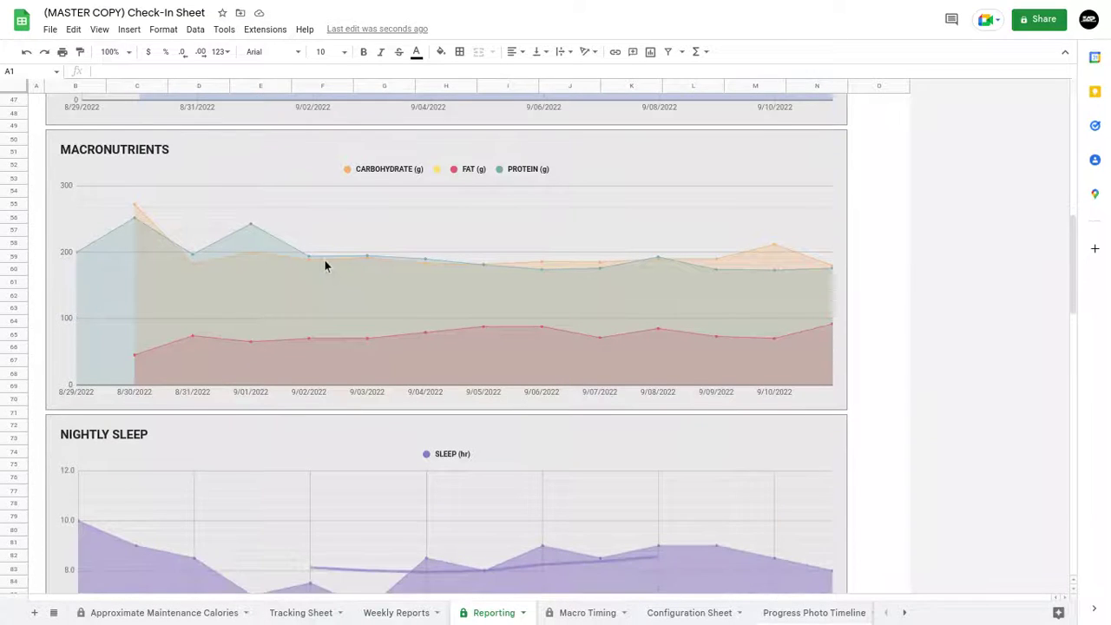
{"action": "scroll", "coordinate": [325, 266], "scroll_direction": "down", "scroll_amount": 2}
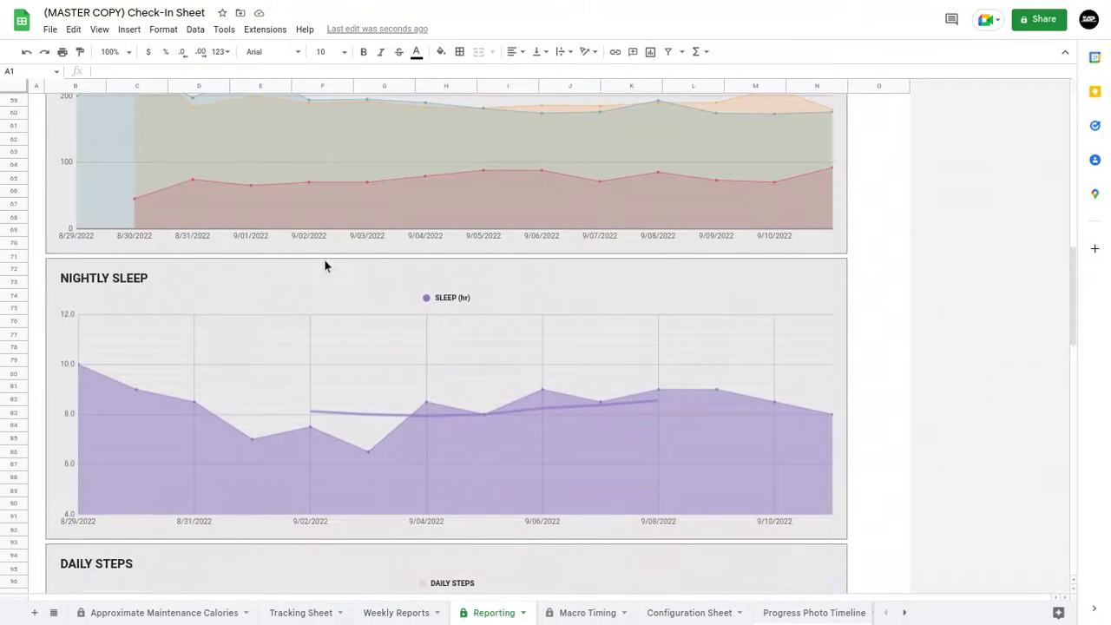
- View the Macro Timing sheet and the Configuration Sheet
{"action": "left_click", "coordinate": [587, 613]}
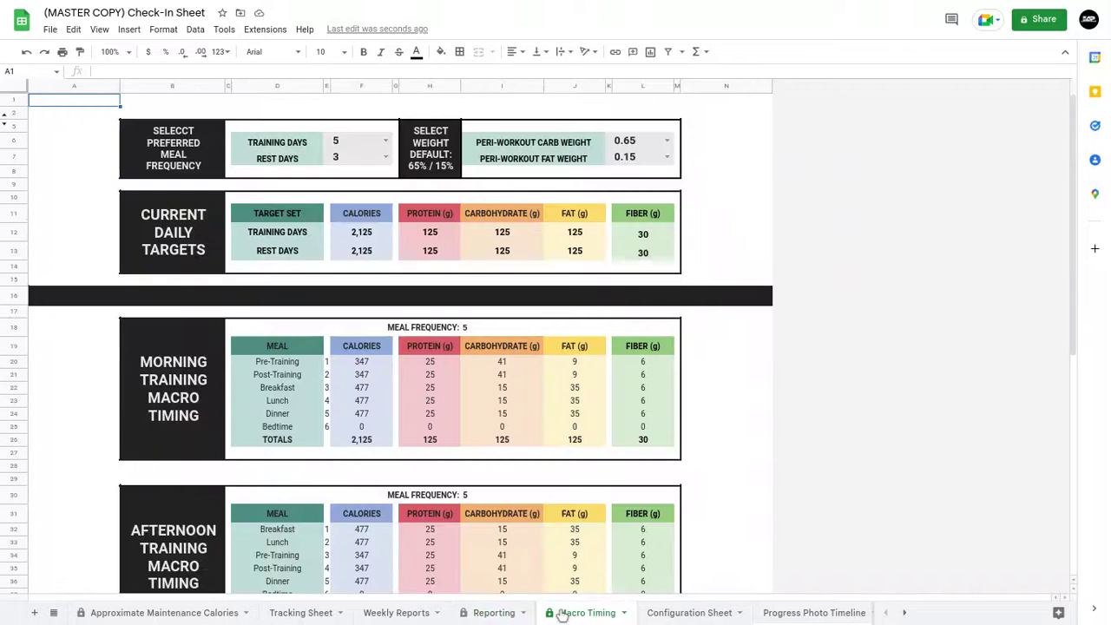
{"action": "left_click", "coordinate": [685, 613]}
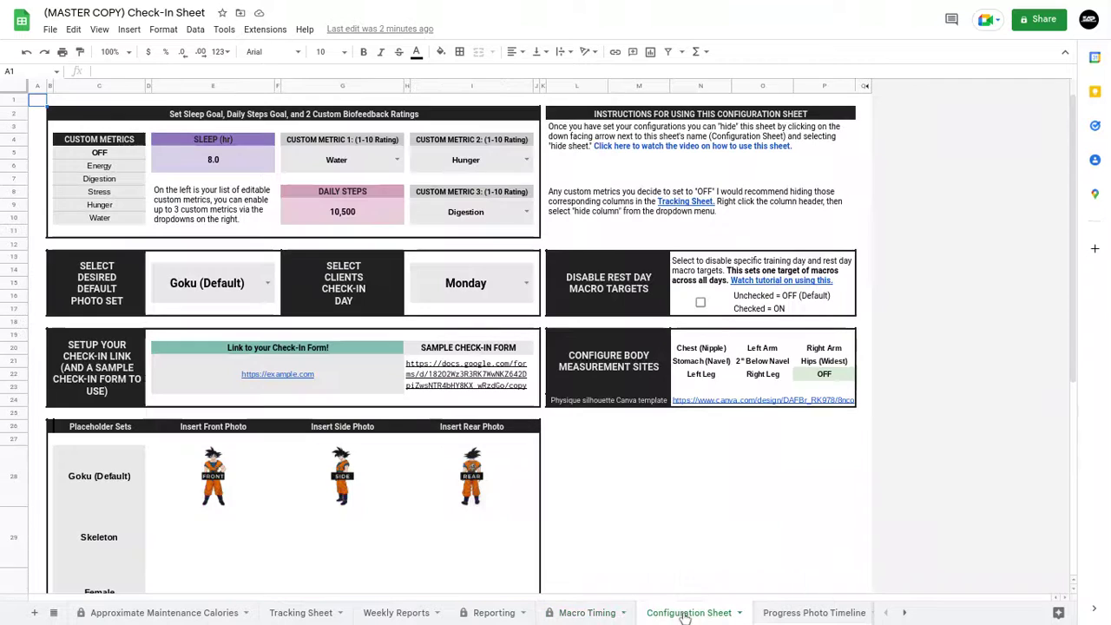
- Open the Progress Photo Timeline sheet and look at its sheet options, including Hide sheet, without applying any
{"action": "left_click", "coordinate": [799, 613]}
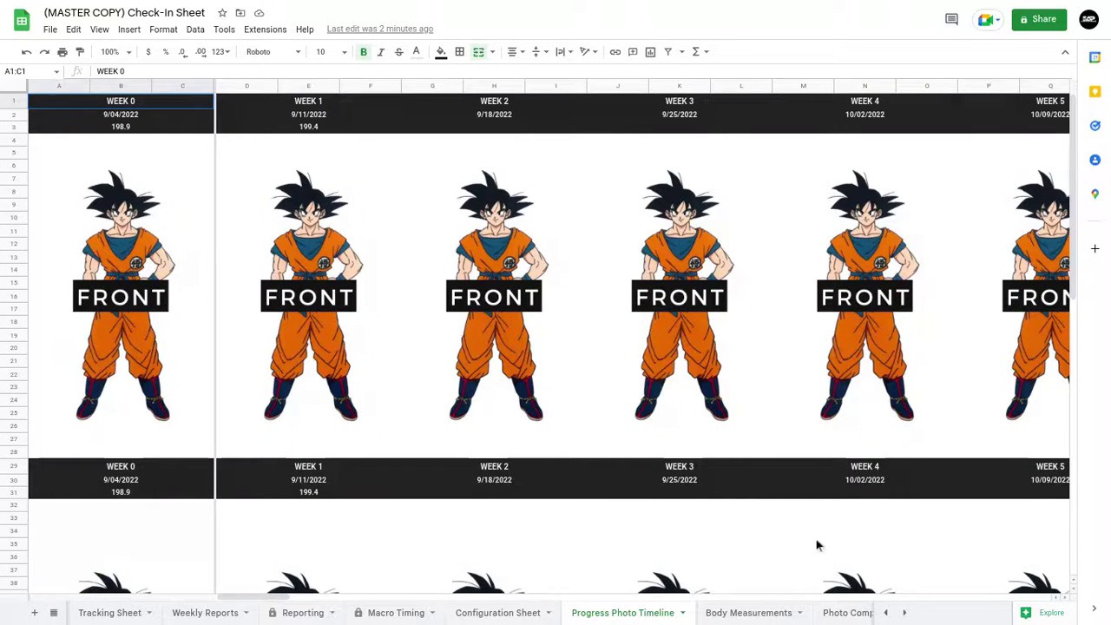
{"action": "left_click", "coordinate": [682, 614]}
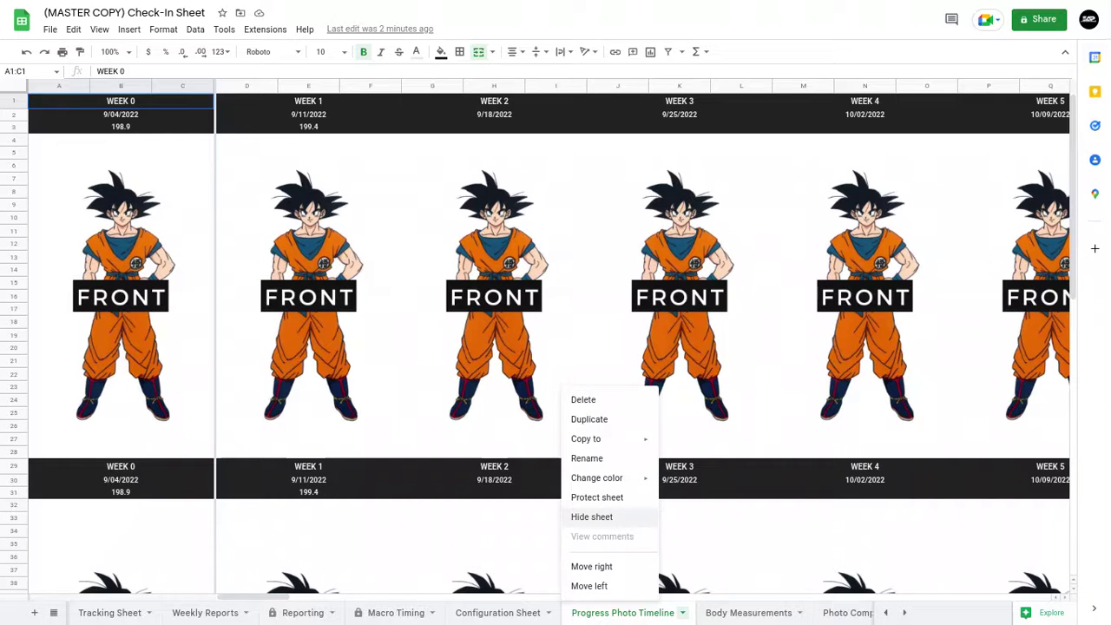
{"action": "left_click", "coordinate": [743, 538]}
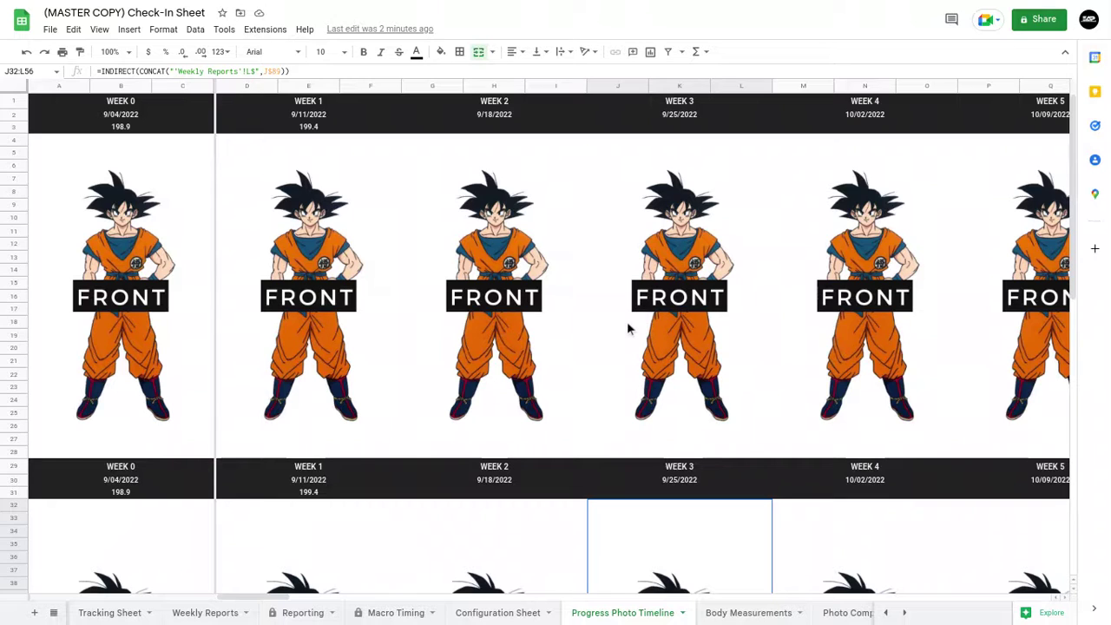
- View the Body Measurements, Photo Comparison and Form Submissions sheets in turn
{"action": "left_click", "coordinate": [745, 613]}
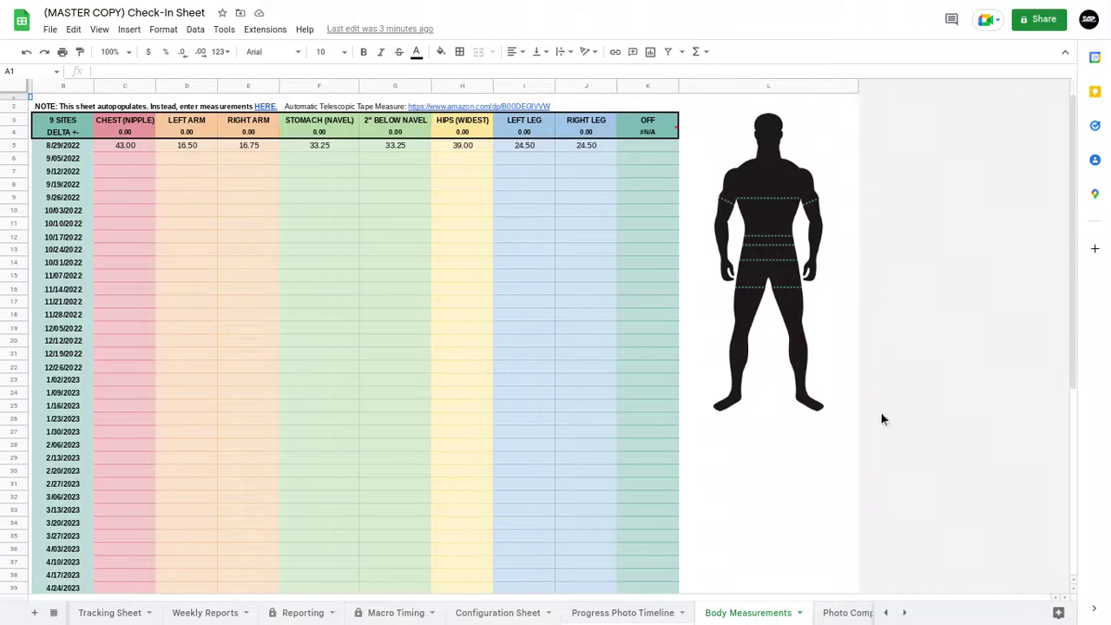
{"action": "left_click", "coordinate": [846, 614]}
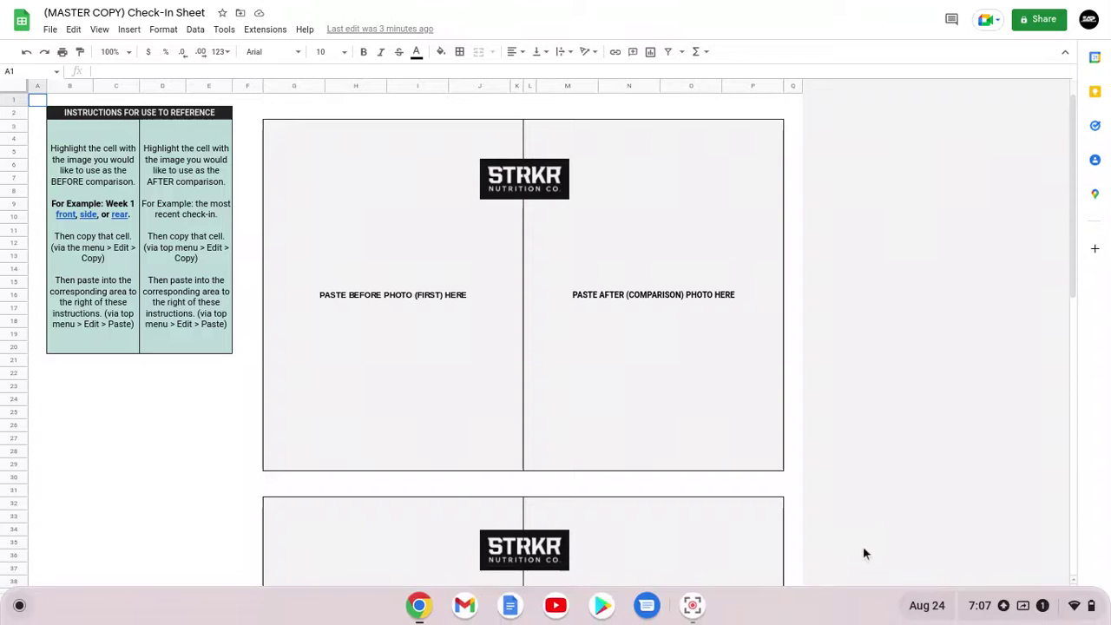
{"action": "left_click", "coordinate": [851, 613]}
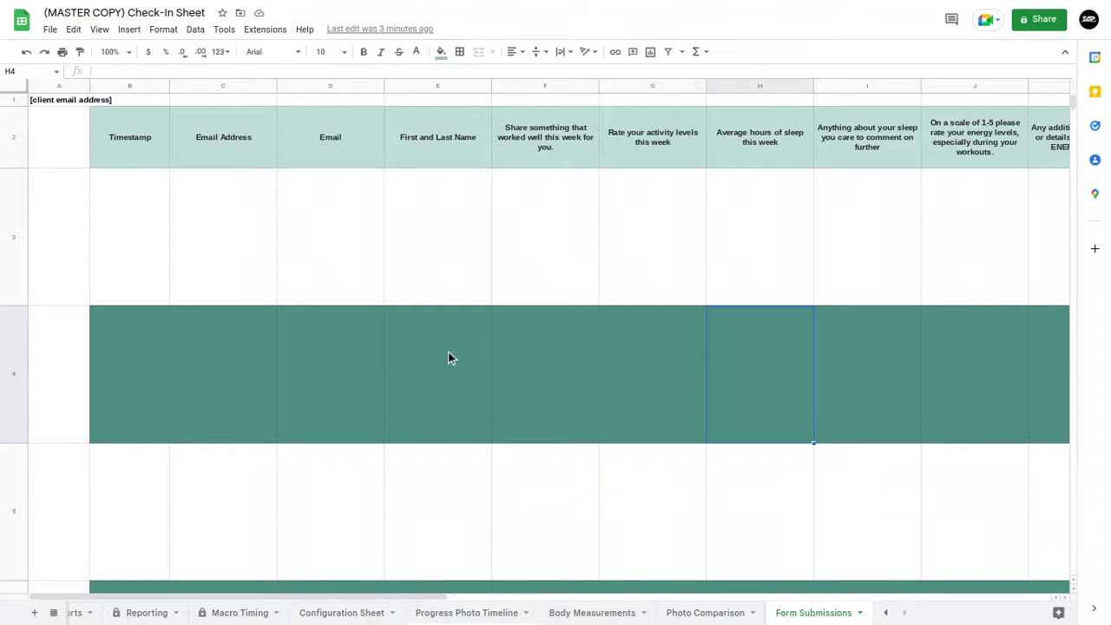
- Switch to the EAP Weekly Check-in form in Google Forms and review its activity, sleep, energy, mood, hunger and stress questions
{"action": "key", "text": "F11"}
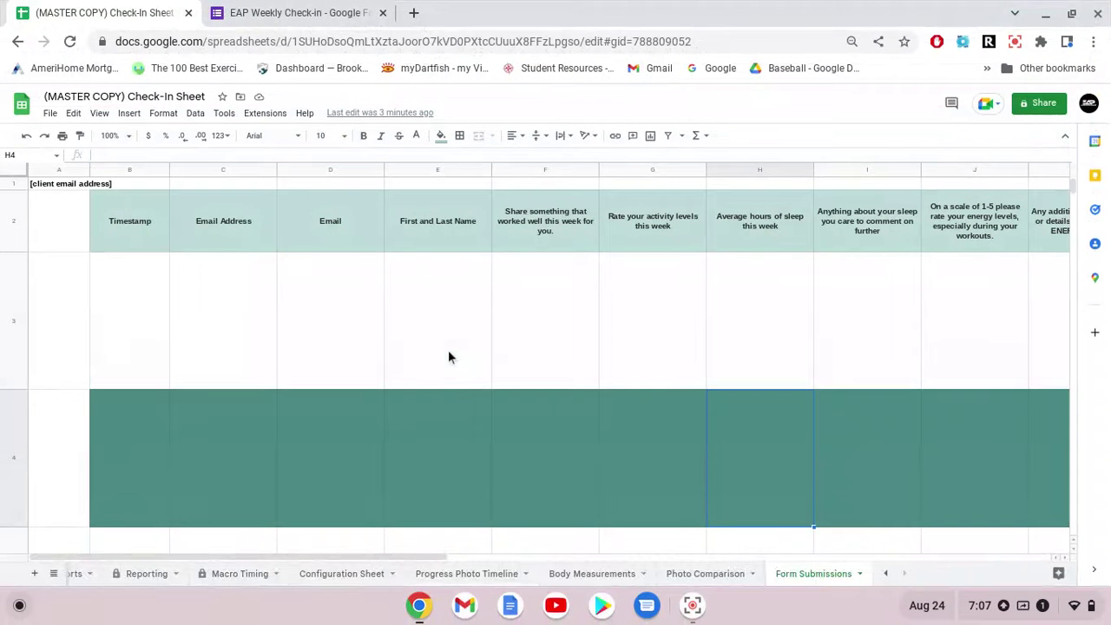
{"action": "left_click", "coordinate": [352, 9]}
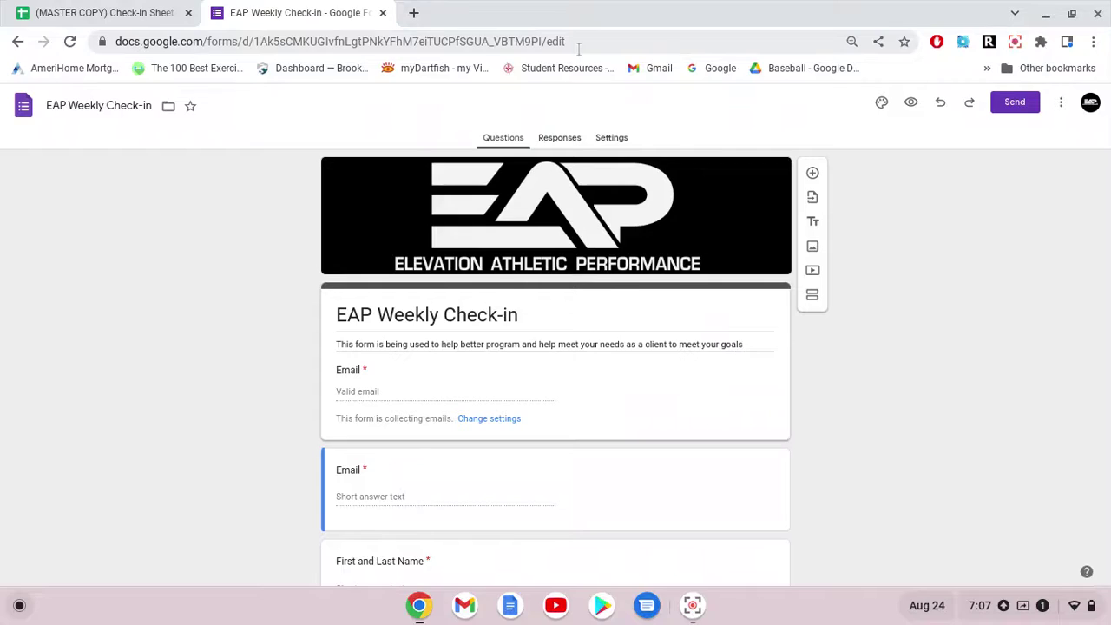
{"action": "key", "text": "F11"}
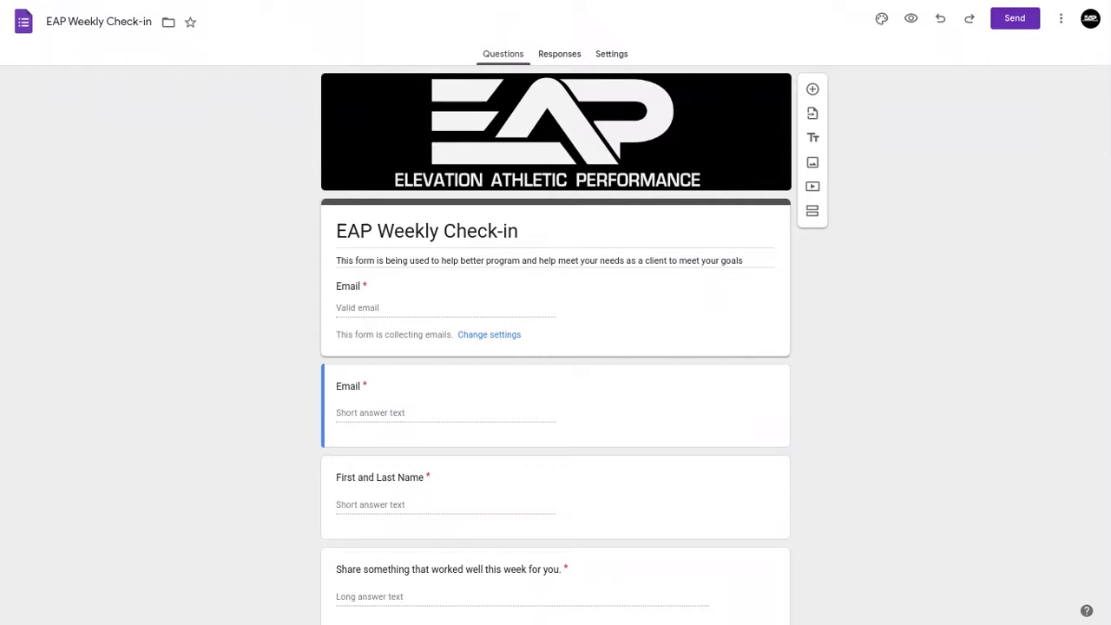
{"action": "scroll", "coordinate": [872, 268], "scroll_direction": "down", "scroll_amount": 3}
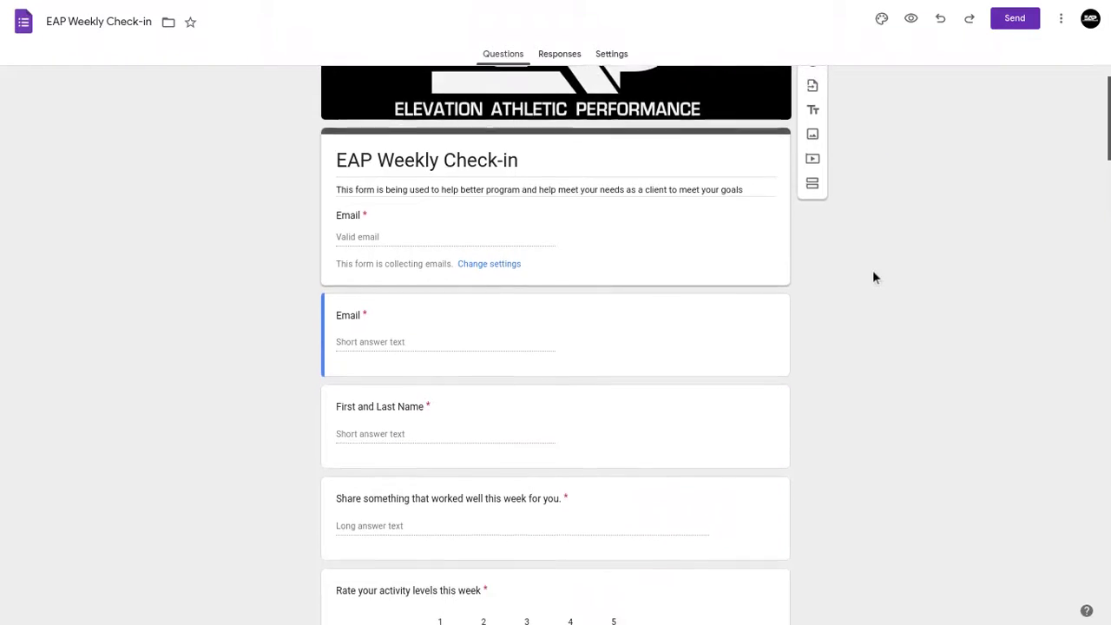
{"action": "scroll", "coordinate": [874, 277], "scroll_direction": "down", "scroll_amount": 3}
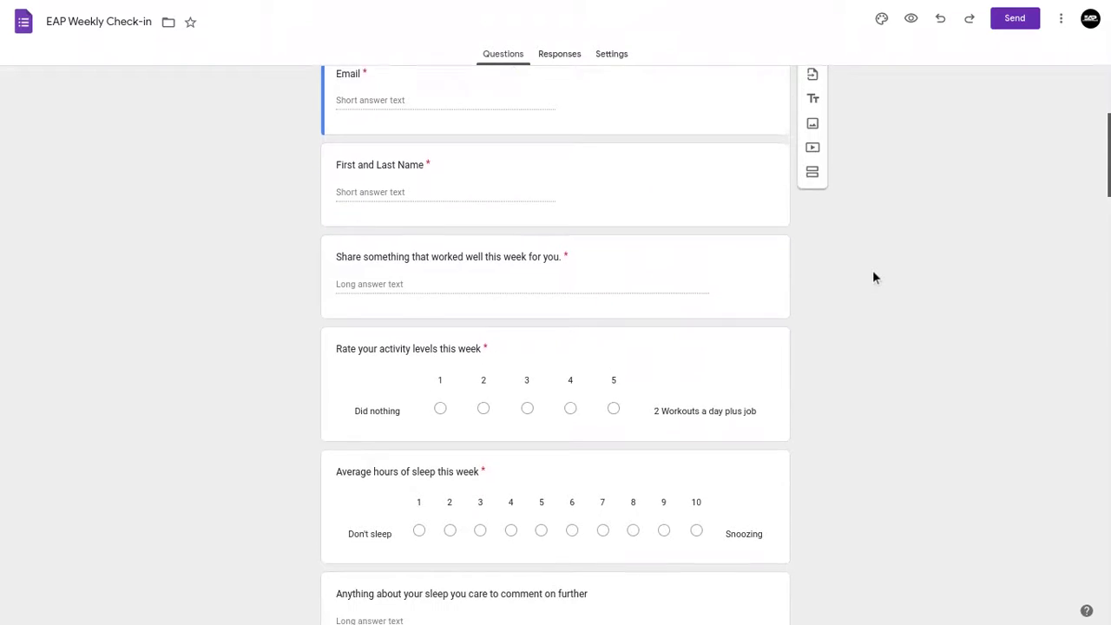
{"action": "scroll", "coordinate": [874, 277], "scroll_direction": "down", "scroll_amount": 3}
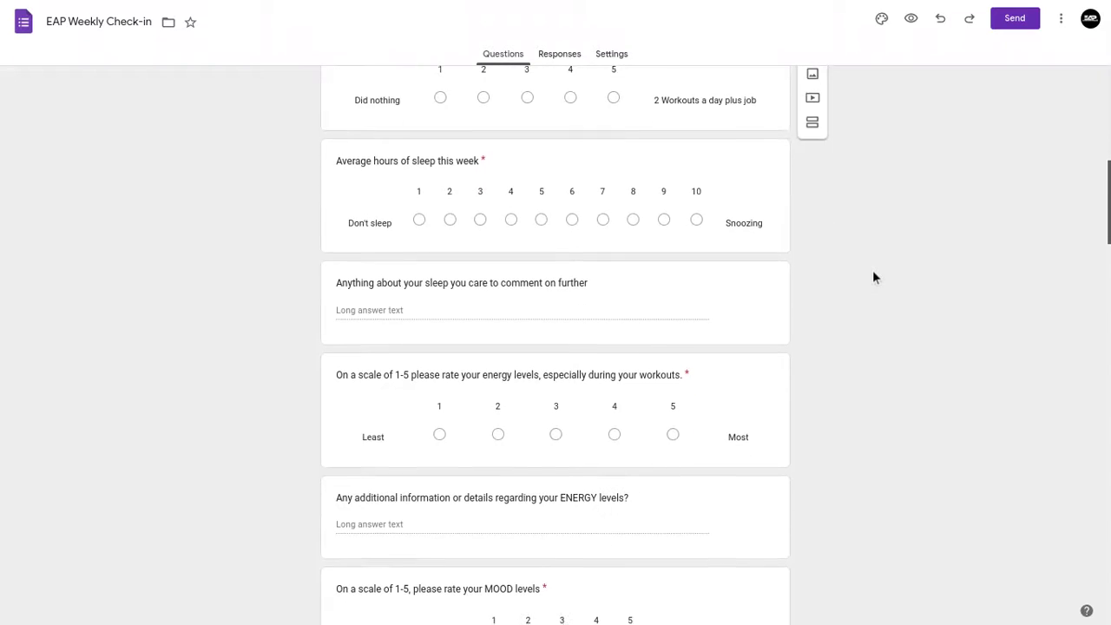
{"action": "scroll", "coordinate": [874, 277], "scroll_direction": "down", "scroll_amount": 1}
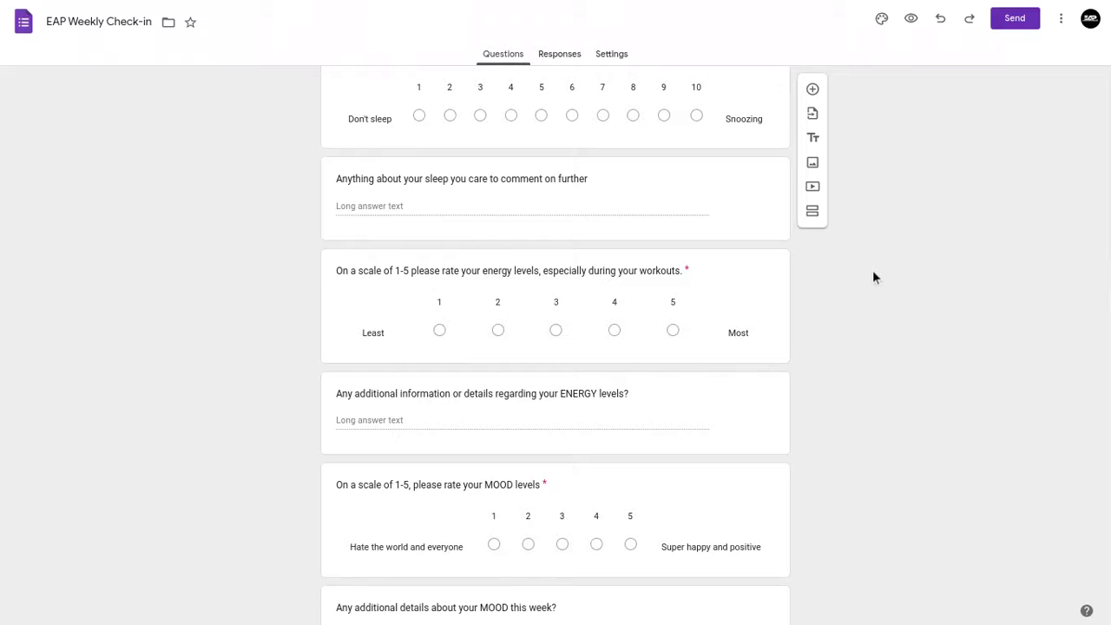
{"action": "scroll", "coordinate": [873, 276], "scroll_direction": "down", "scroll_amount": 3}
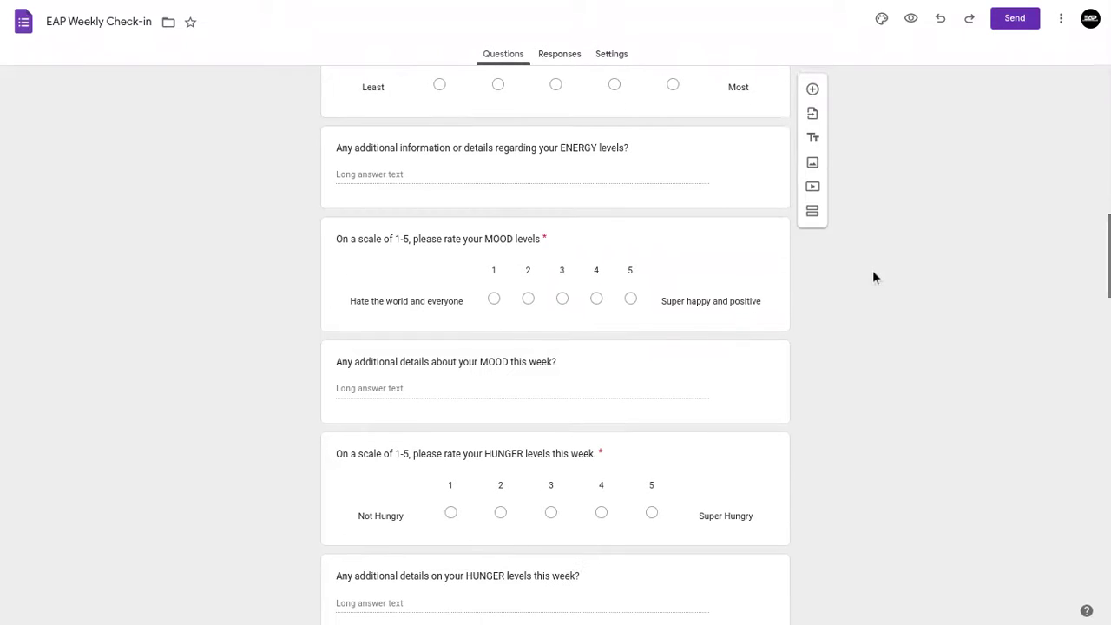
{"action": "scroll", "coordinate": [873, 276], "scroll_direction": "down", "scroll_amount": 4}
{"action": "scroll", "coordinate": [873, 276], "scroll_direction": "down", "scroll_amount": 5}
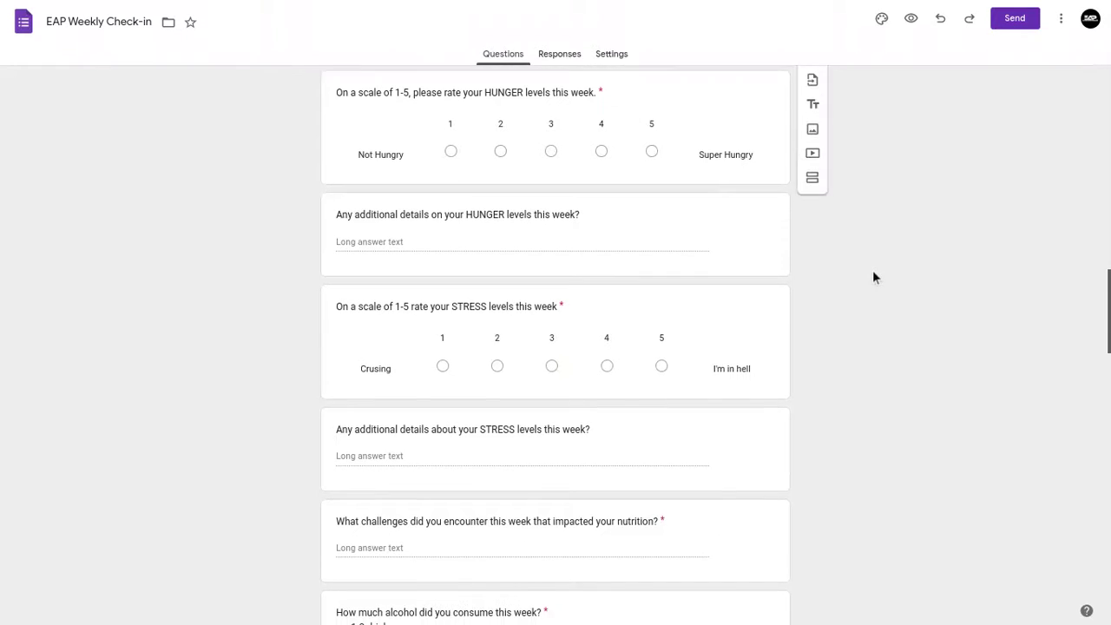
- Review the form's workout compliance, difficulty, nausea, post-workout biomarker and performance questions, and return to the form's beginning
{"action": "scroll", "coordinate": [873, 276], "scroll_direction": "down", "scroll_amount": 4}
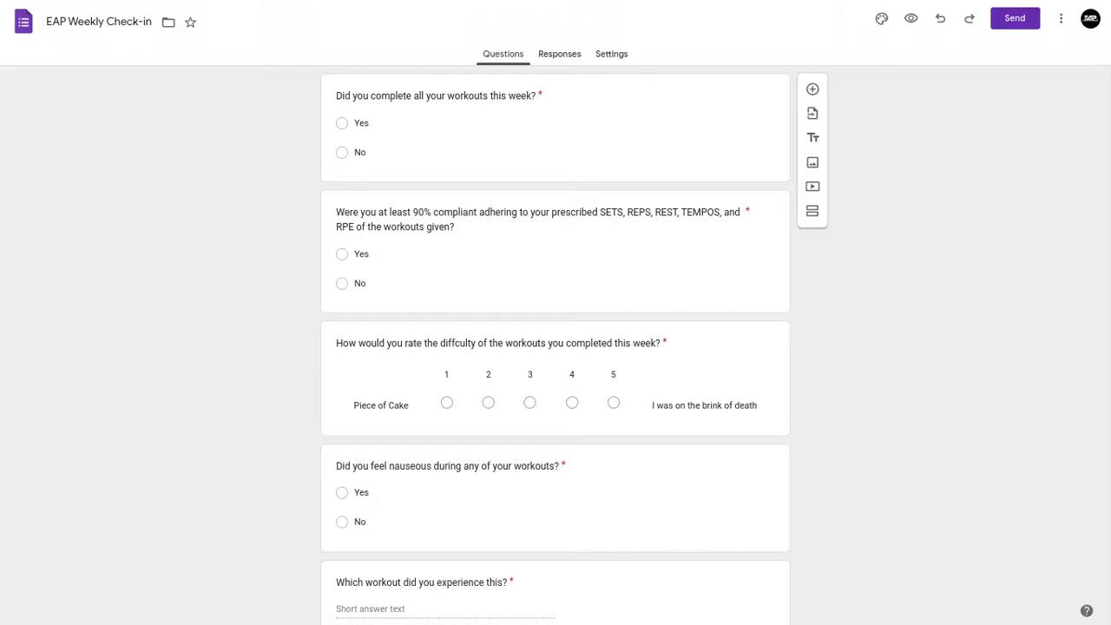
{"action": "scroll", "coordinate": [1006, 311], "scroll_direction": "down", "scroll_amount": 2}
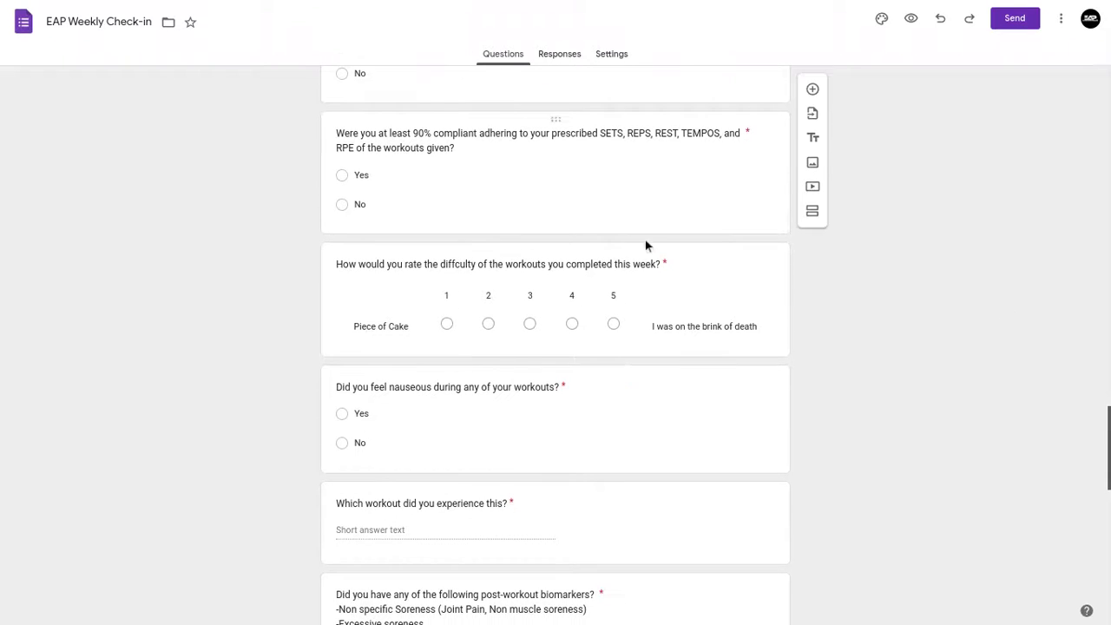
{"action": "scroll", "coordinate": [887, 388], "scroll_direction": "down", "scroll_amount": 3}
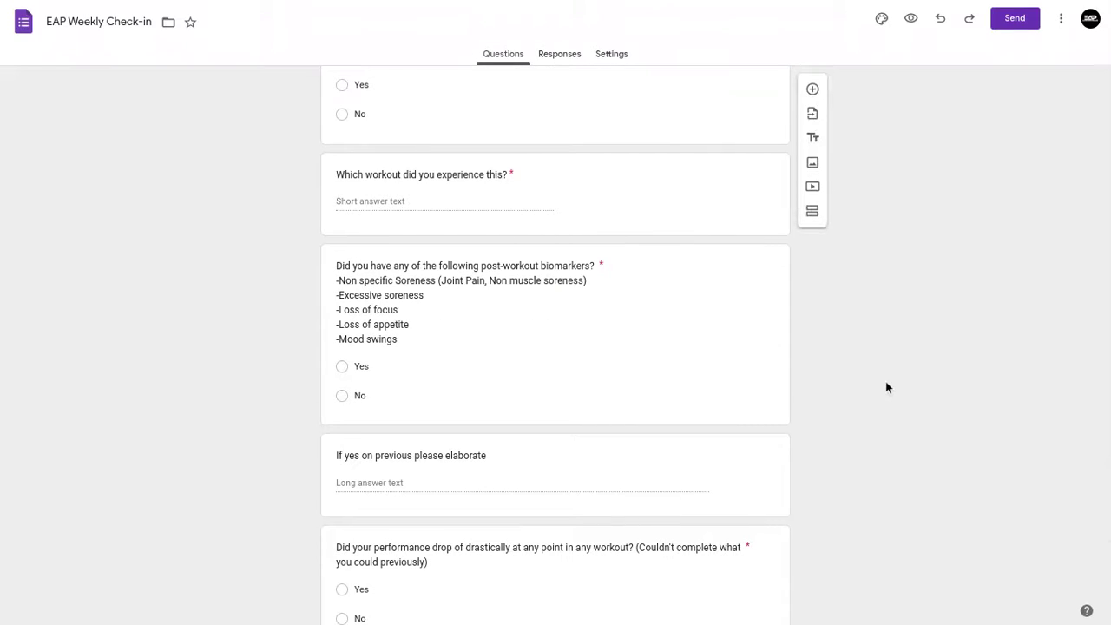
{"action": "scroll", "coordinate": [887, 388], "scroll_direction": "down", "scroll_amount": 2}
{"action": "scroll", "coordinate": [887, 388], "scroll_direction": "down", "scroll_amount": 3}
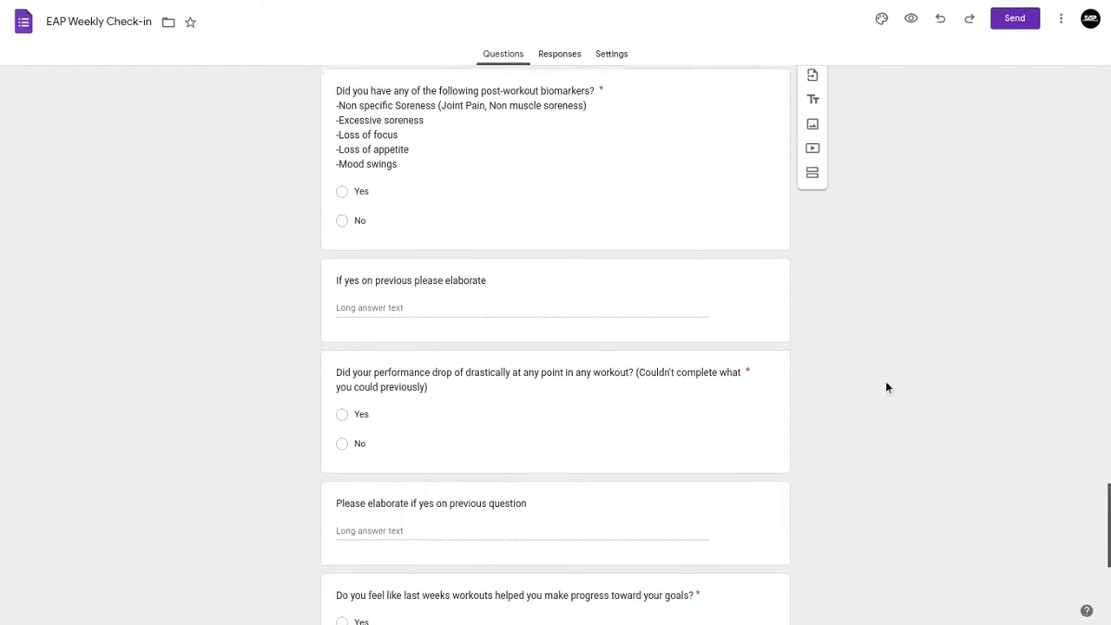
{"action": "scroll", "coordinate": [887, 388], "scroll_direction": "up", "scroll_amount": 15}
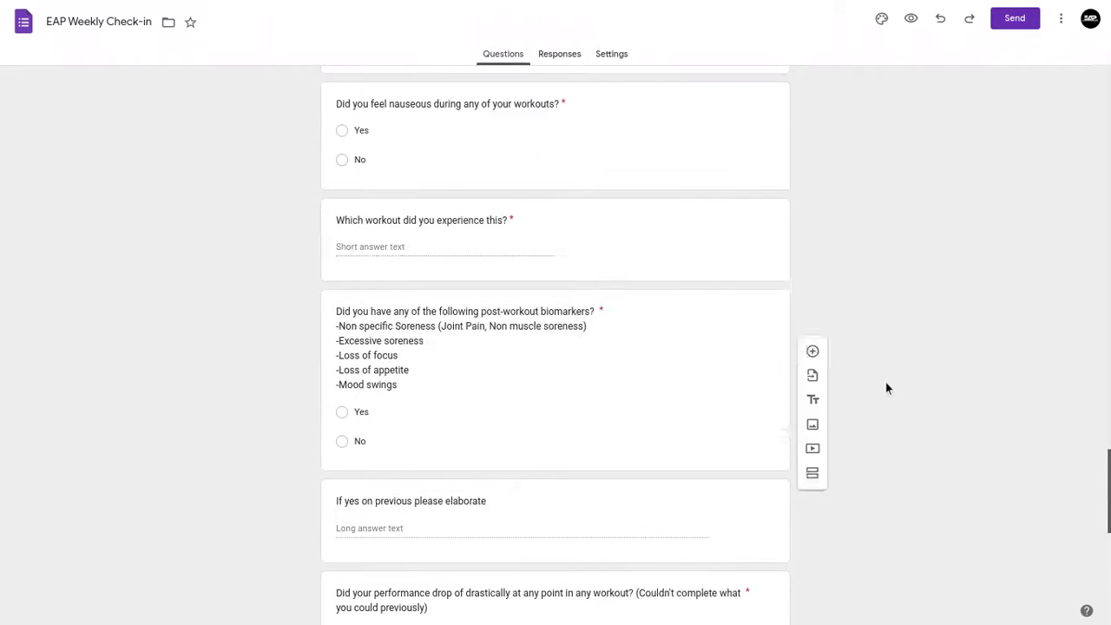
{"action": "scroll", "coordinate": [887, 388], "scroll_direction": "up", "scroll_amount": 20}
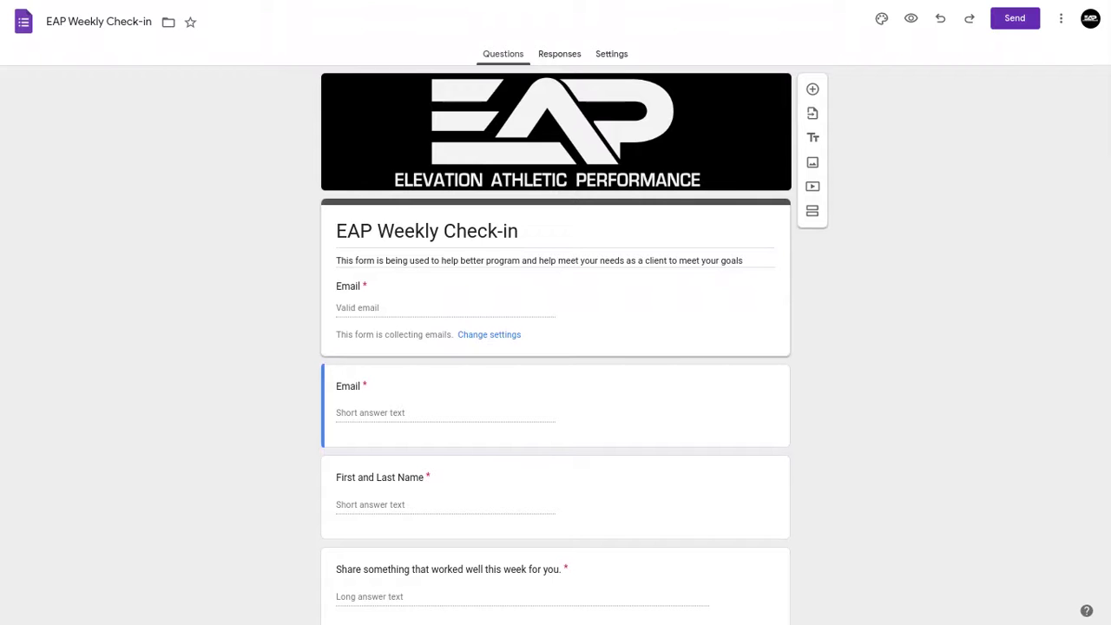
- Switch back to the (MASTER COPY) Check-In Sheet spreadsheet in Google Sheets
{"action": "key", "text": "F11"}
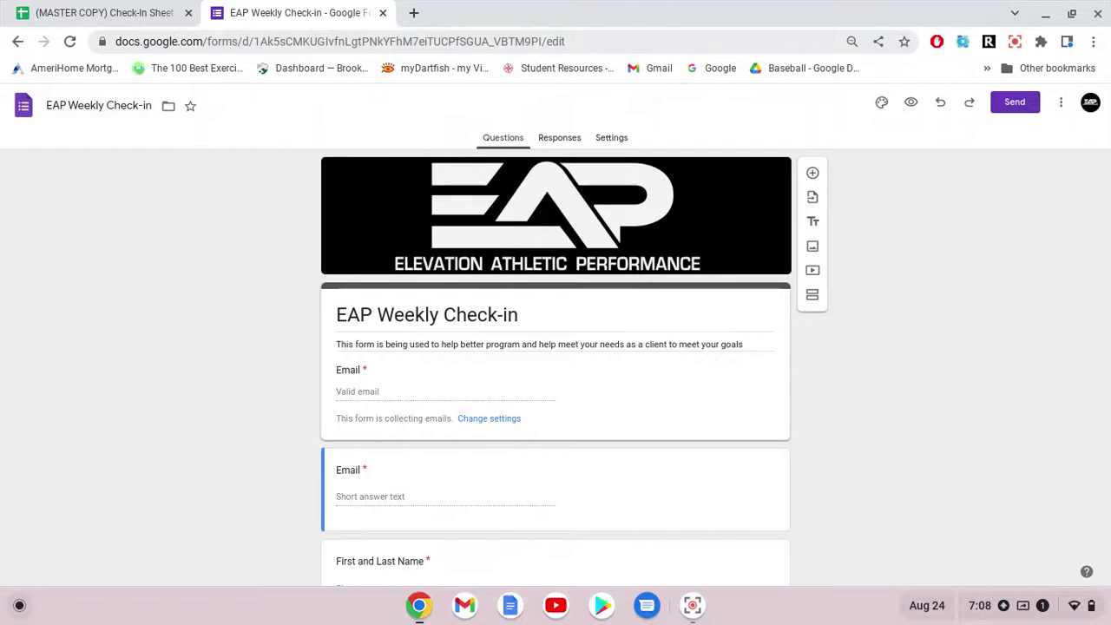
{"action": "left_click", "coordinate": [117, 11]}
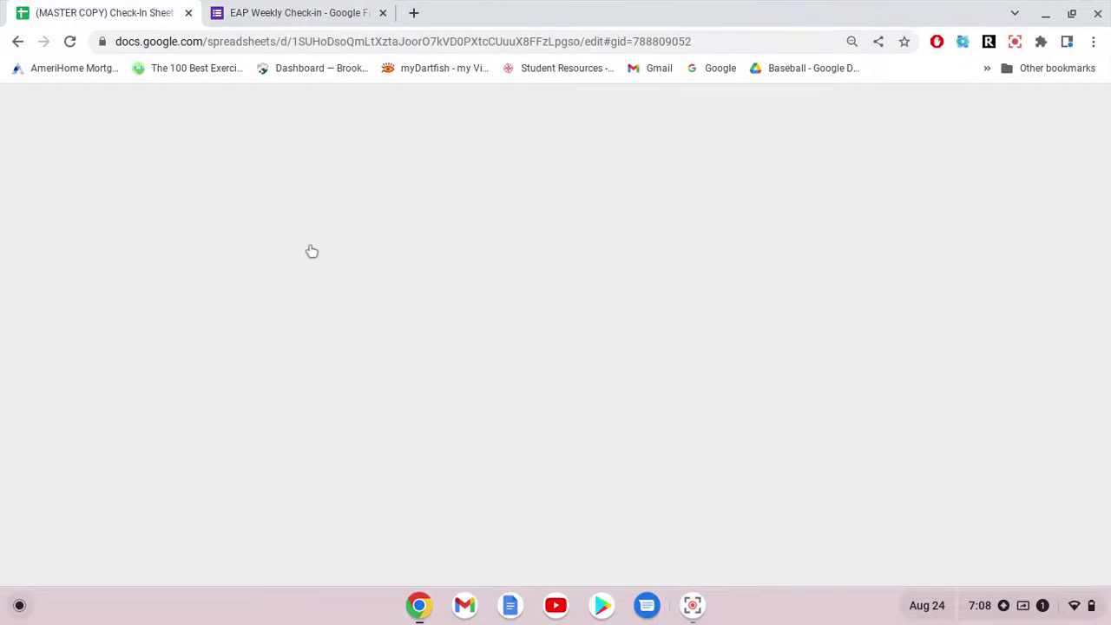